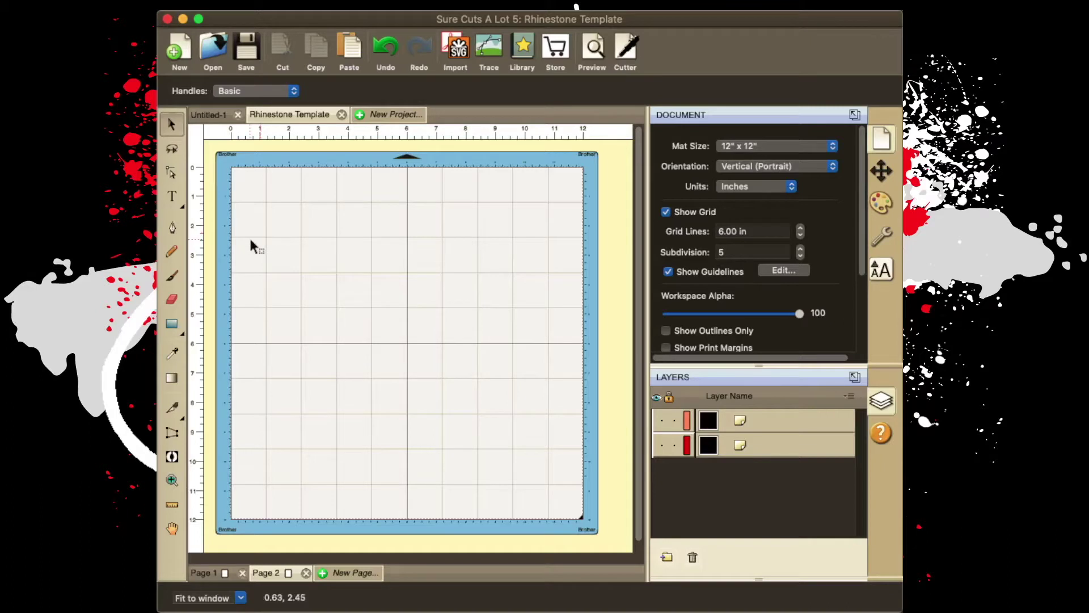
Draw a rectangle near the mat's top-left corner and size it to 2 x 2 in
{"action": "left_click", "coordinate": [171, 324]}
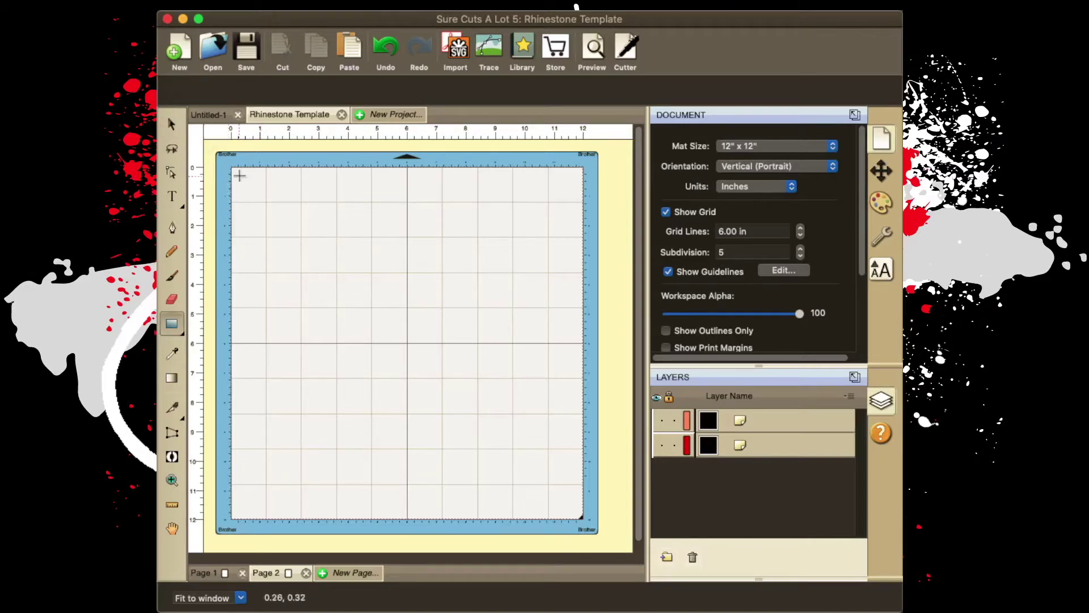
{"action": "left_click_drag", "start_coordinate": [240, 173], "coordinate": [317, 253]}
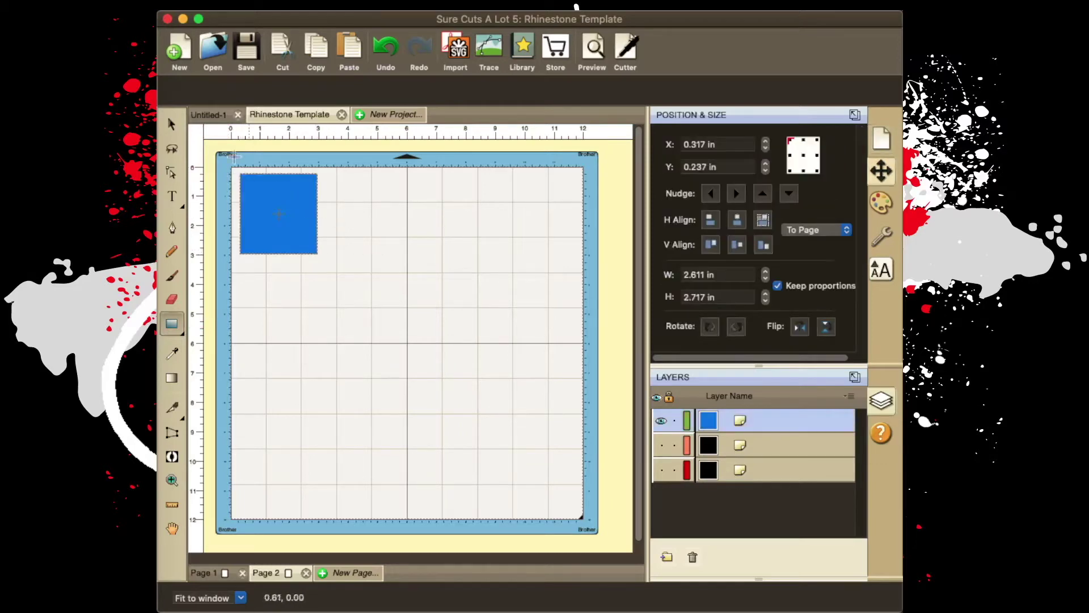
{"action": "left_click", "coordinate": [171, 124]}
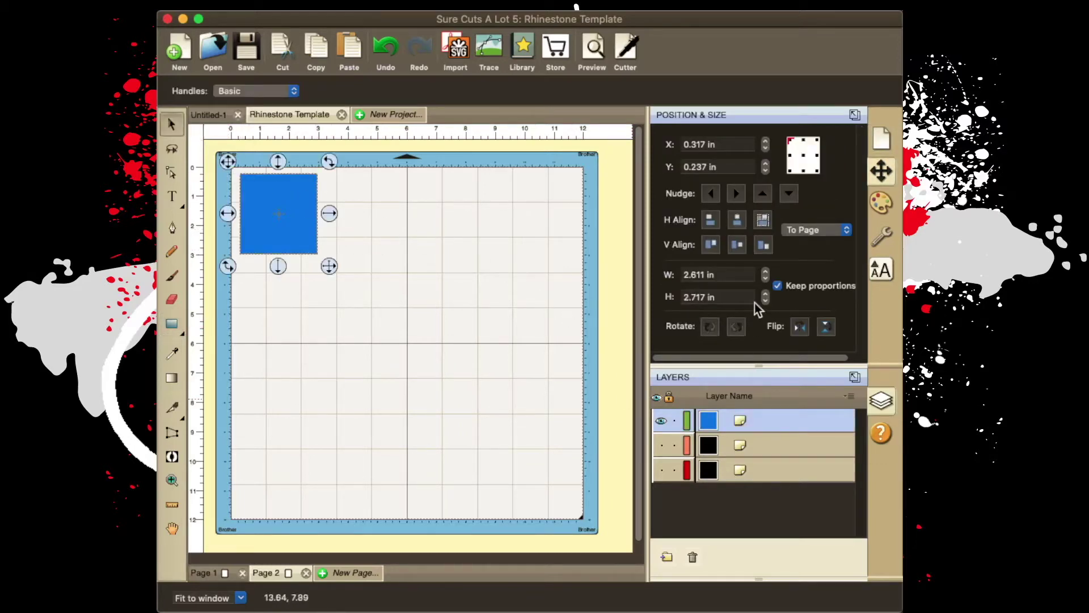
{"action": "left_click", "coordinate": [696, 274]}
{"action": "key", "text": "Tab"}
{"action": "type", "text": "2"}
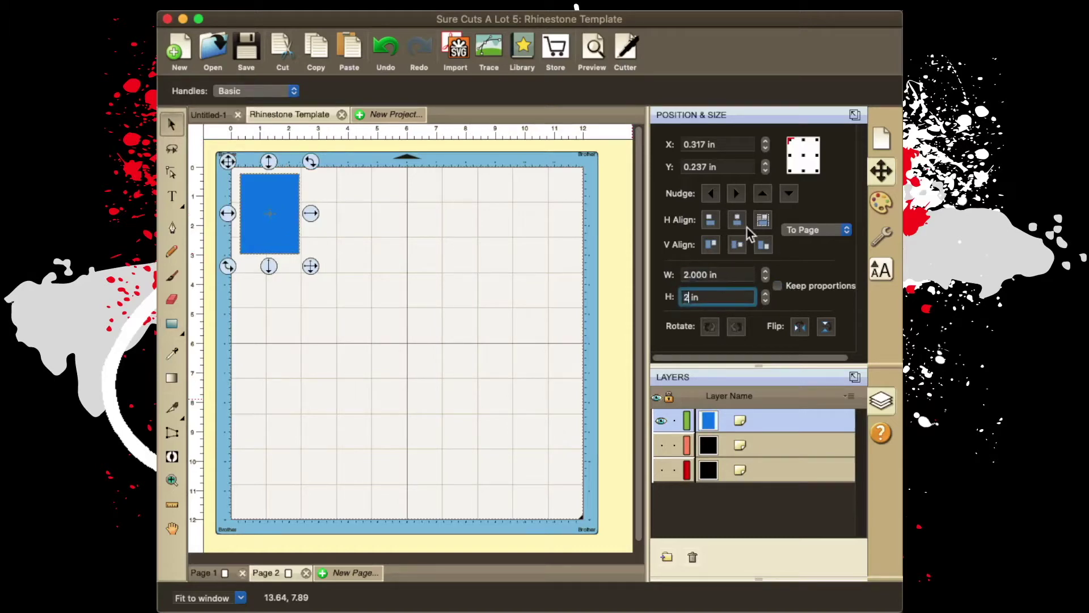
{"action": "key", "text": "Tab"}
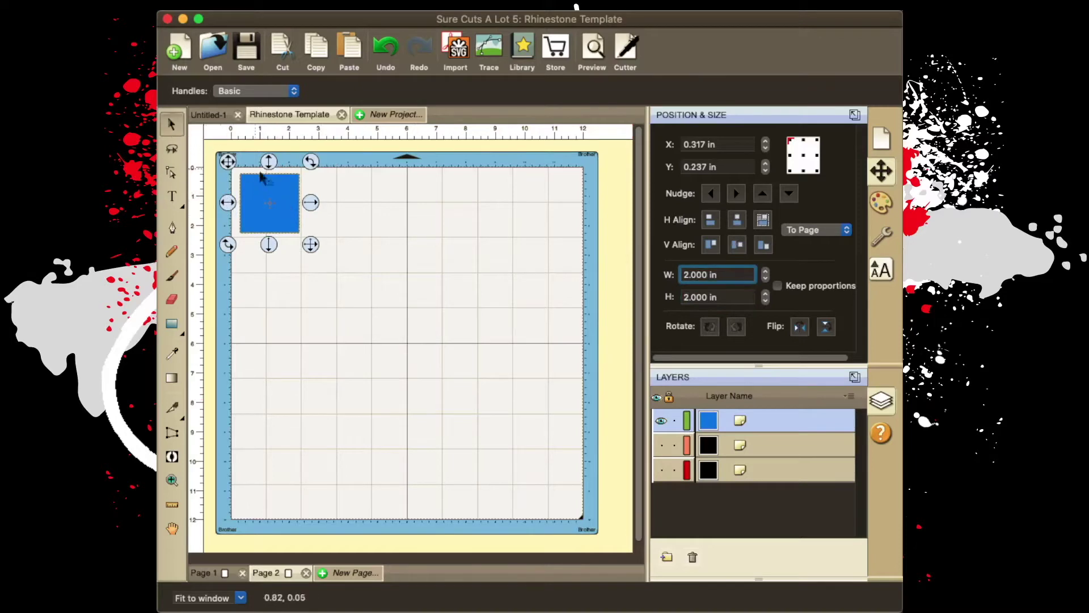
Duplicate the square's layer three times
{"action": "left_click", "coordinate": [448, 5]}
{"action": "left_click", "coordinate": [461, 35]}
{"action": "left_click", "coordinate": [448, 5]}
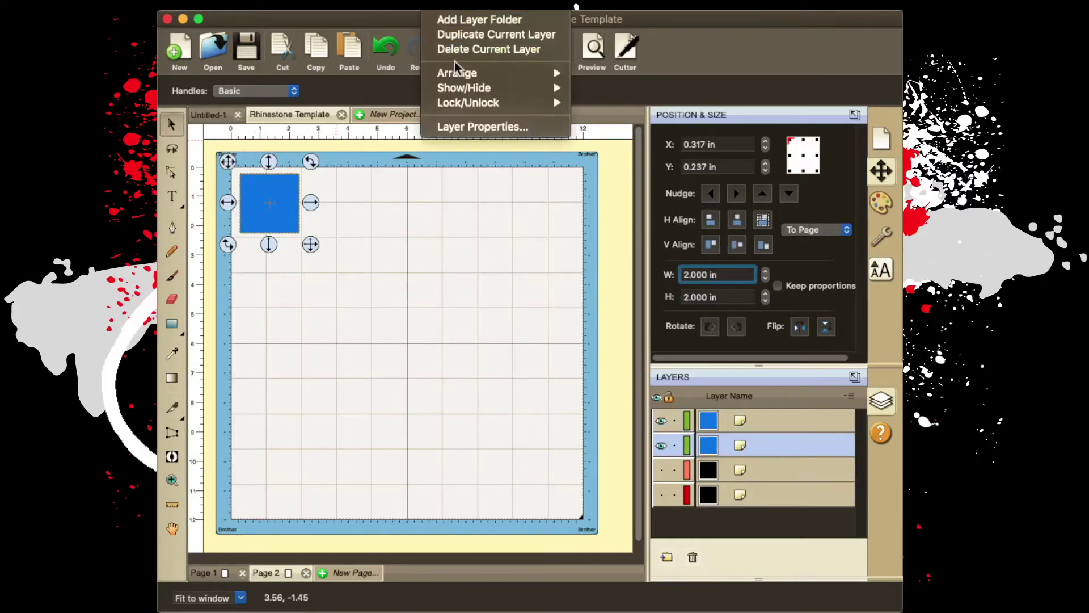
{"action": "left_click", "coordinate": [458, 35]}
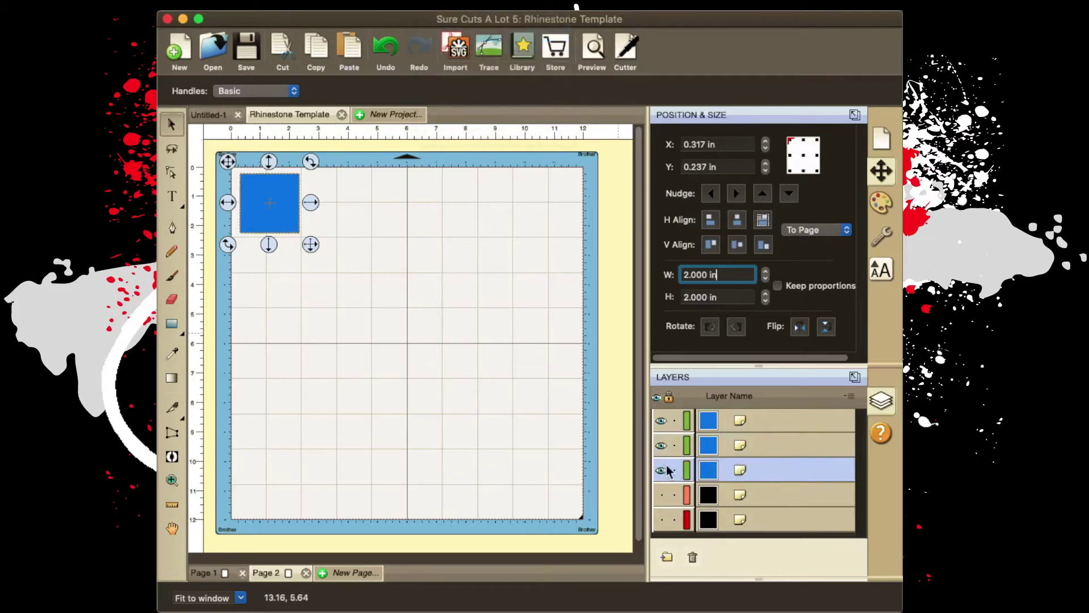
Show the black square's layer and hide the two copied blue layers
{"action": "left_click", "coordinate": [661, 495]}
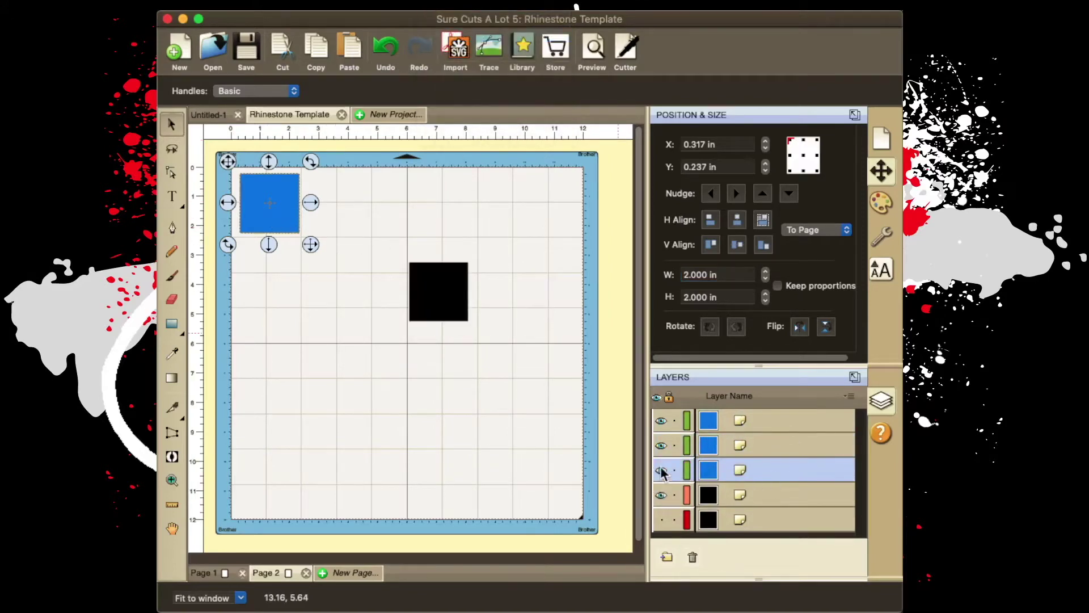
{"action": "left_click", "coordinate": [661, 445]}
{"action": "left_click", "coordinate": [662, 420]}
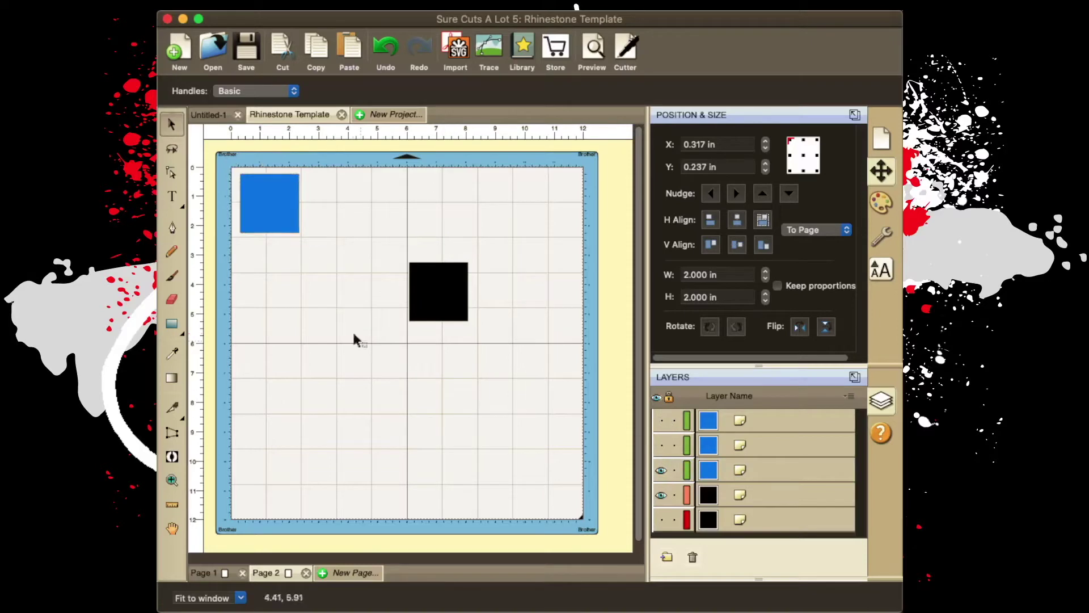
Reveal the hidden squares and line up the blue squares beneath the black ones
{"action": "mouse_move", "coordinate": [282, 218]}
{"action": "left_mouse_down"}
{"action": "mouse_move", "coordinate": [403, 216]}
{"action": "mouse_move", "coordinate": [284, 209]}
{"action": "left_mouse_up"}
{"action": "left_click_drag", "start_coordinate": [445, 284], "coordinate": [368, 196]}
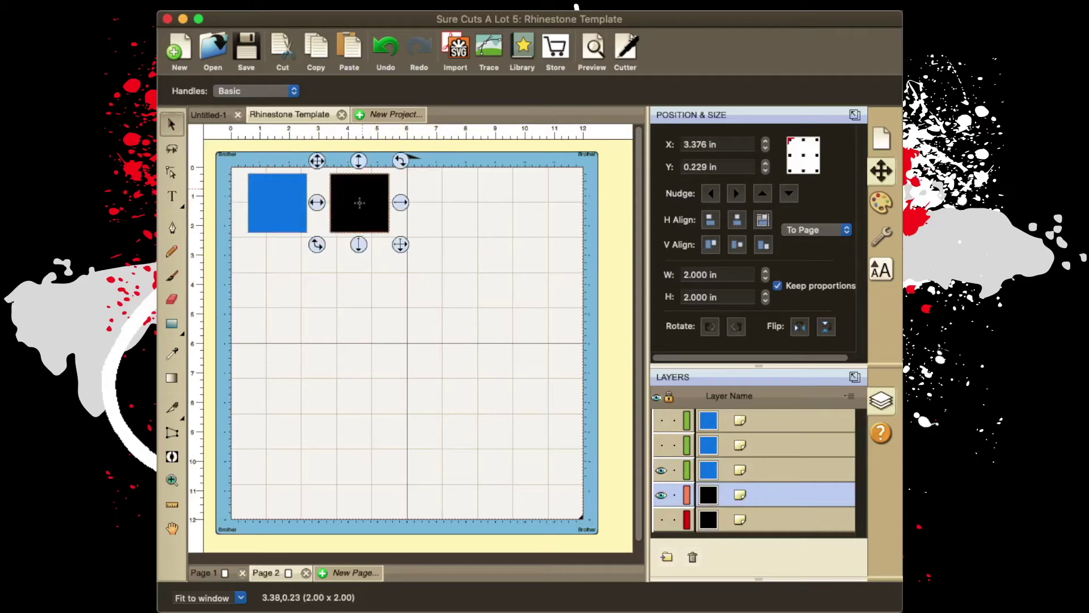
{"action": "left_click", "coordinate": [662, 445]}
{"action": "left_click_drag", "start_coordinate": [270, 192], "coordinate": [276, 279]}
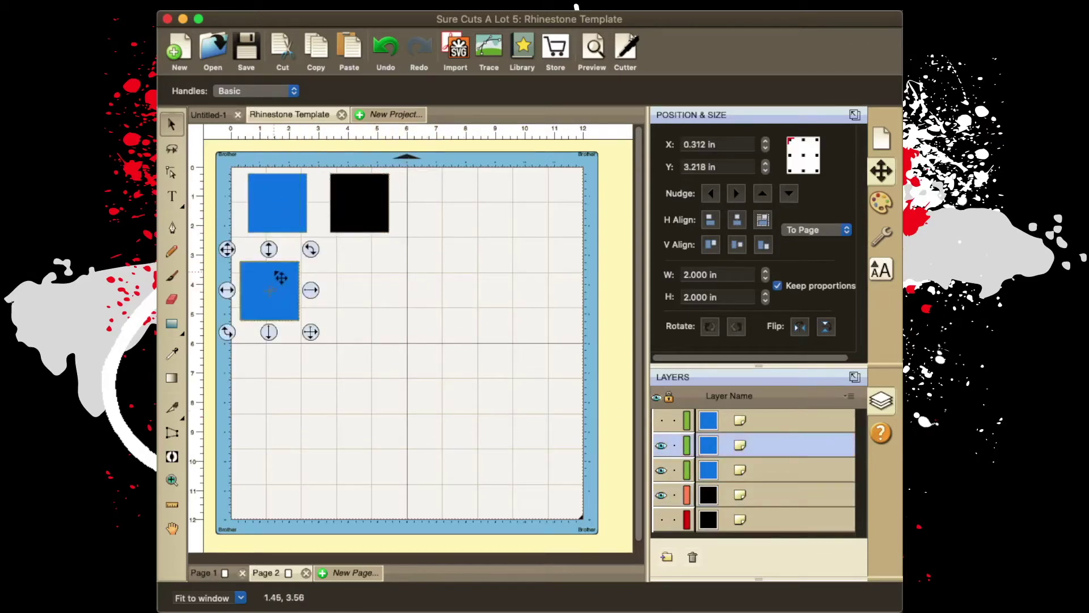
{"action": "left_click", "coordinate": [662, 520]}
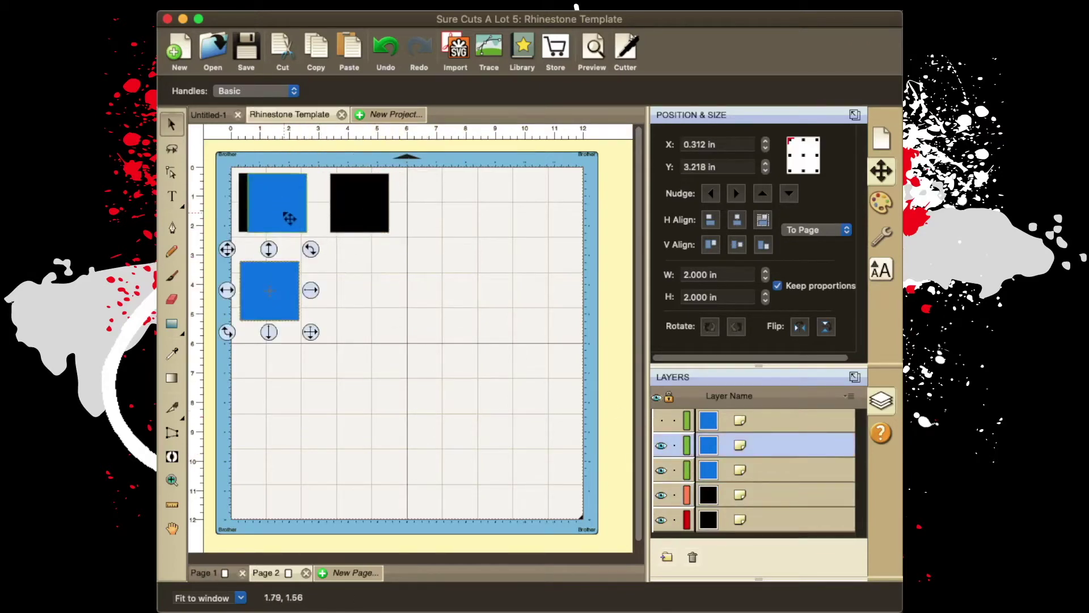
{"action": "left_click_drag", "start_coordinate": [270, 213], "coordinate": [360, 294]}
{"action": "left_click_drag", "start_coordinate": [291, 292], "coordinate": [285, 286]}
{"action": "left_click_drag", "start_coordinate": [381, 306], "coordinate": [345, 287]}
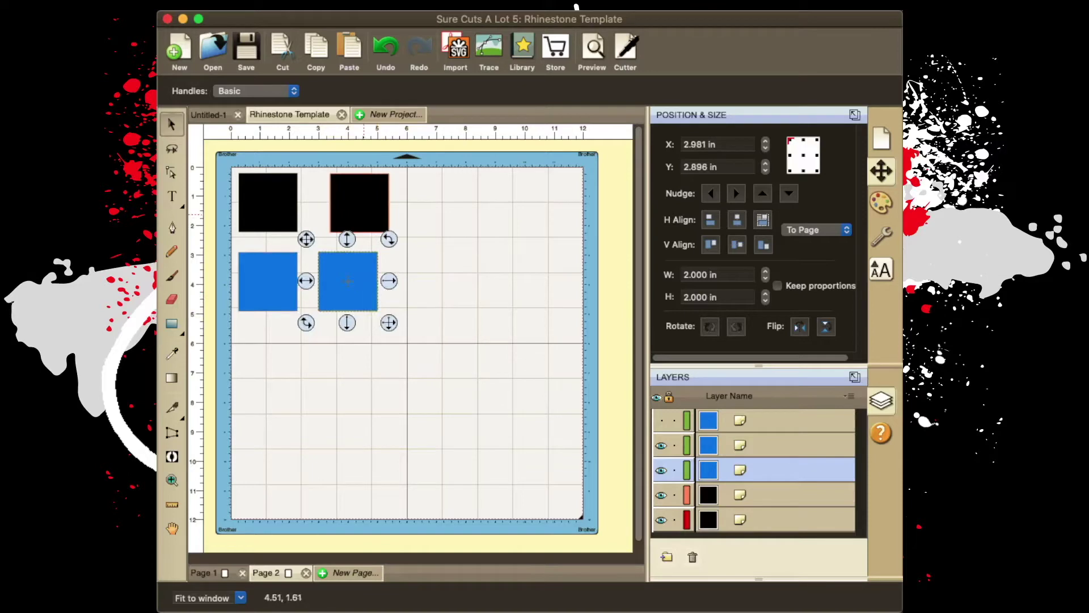
Move a black square and its blue square to the top-right; tuck the left blue one beneath
{"action": "left_click_drag", "start_coordinate": [366, 216], "coordinate": [550, 215]}
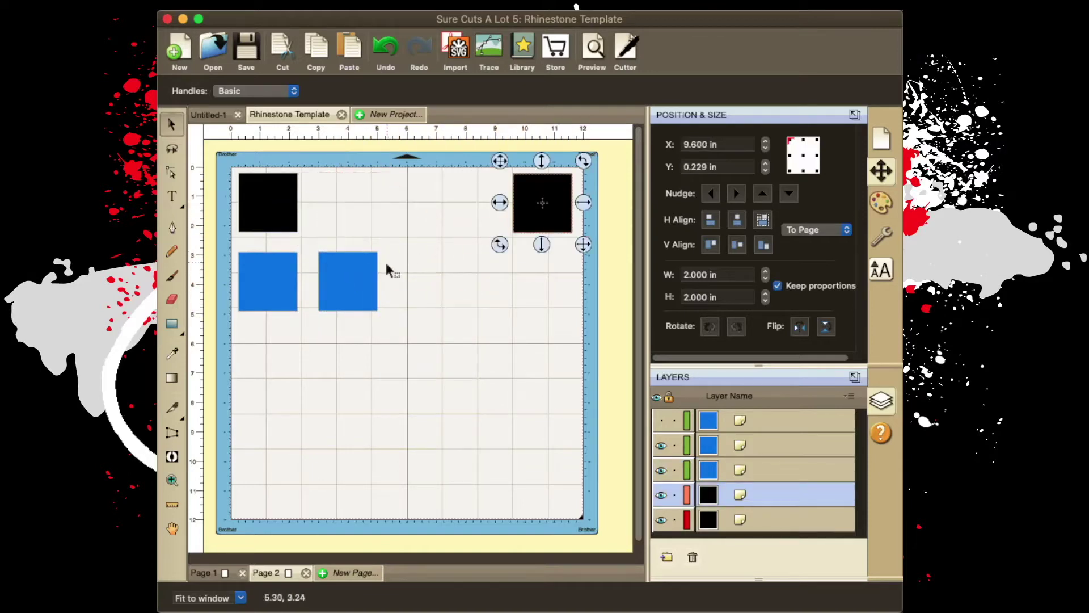
{"action": "left_click_drag", "start_coordinate": [364, 277], "coordinate": [554, 282]}
{"action": "left_click", "coordinate": [376, 232]}
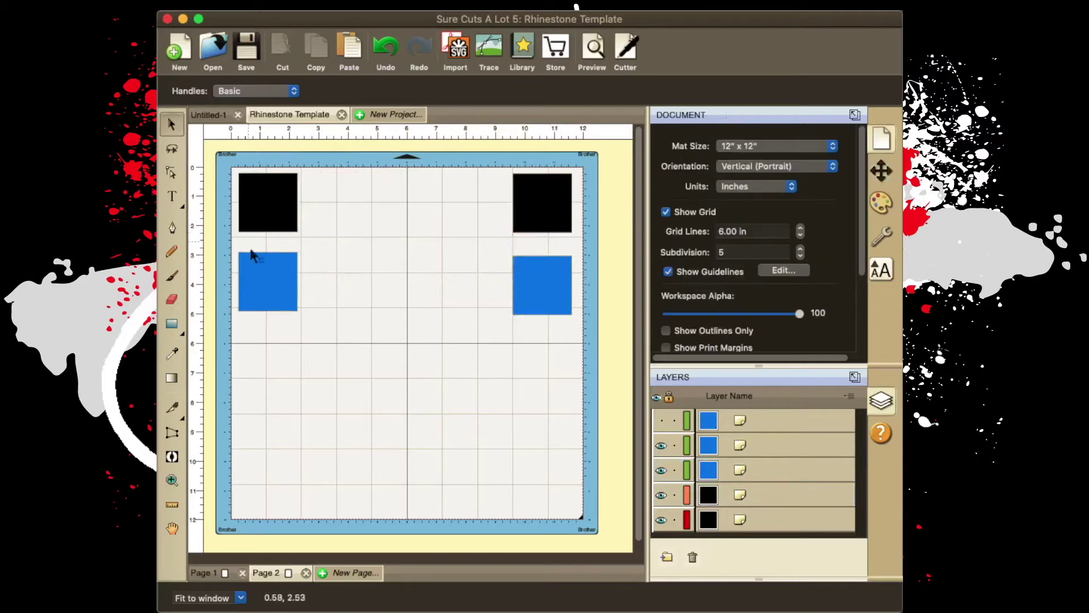
{"action": "left_click_drag", "start_coordinate": [272, 294], "coordinate": [268, 283]}
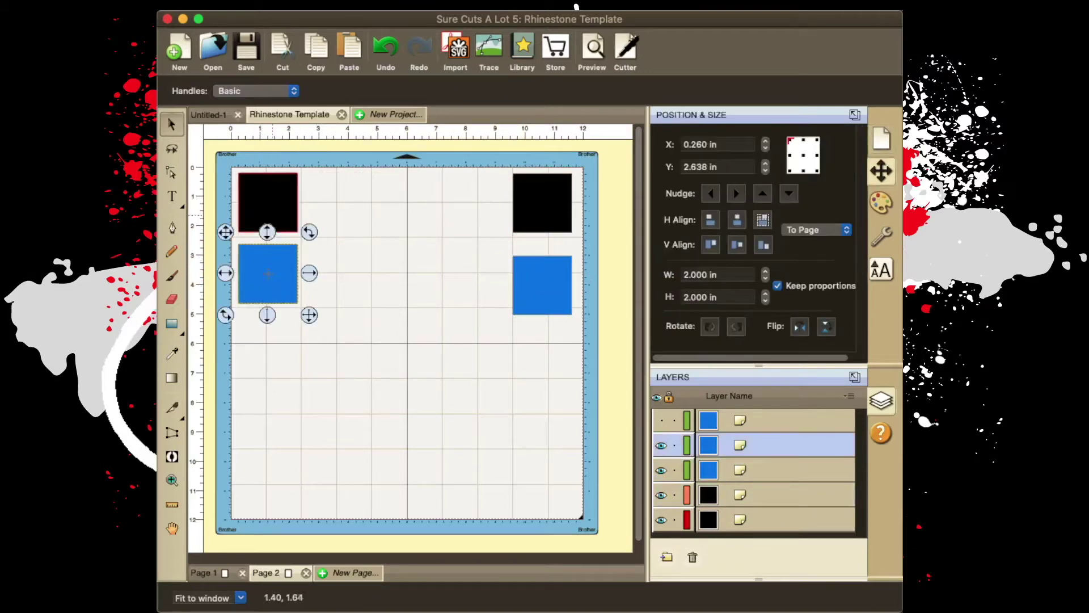
{"action": "left_click", "coordinate": [268, 203]}
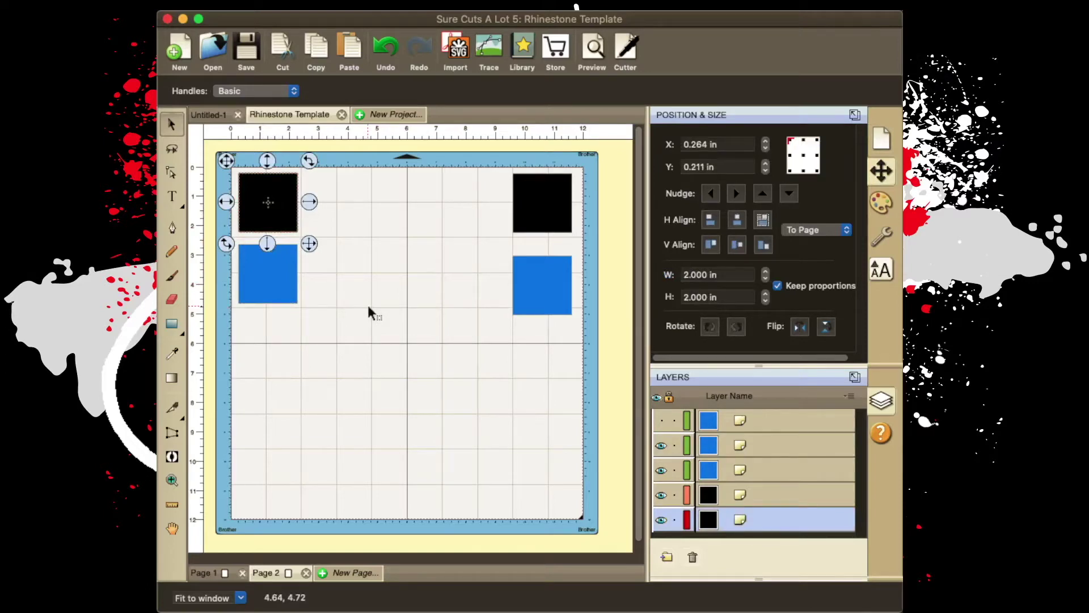
Convert the top-left black square to a round SS 10 rhinestone outline with 2.80 mm stones
{"action": "right_click", "coordinate": [267, 202]}
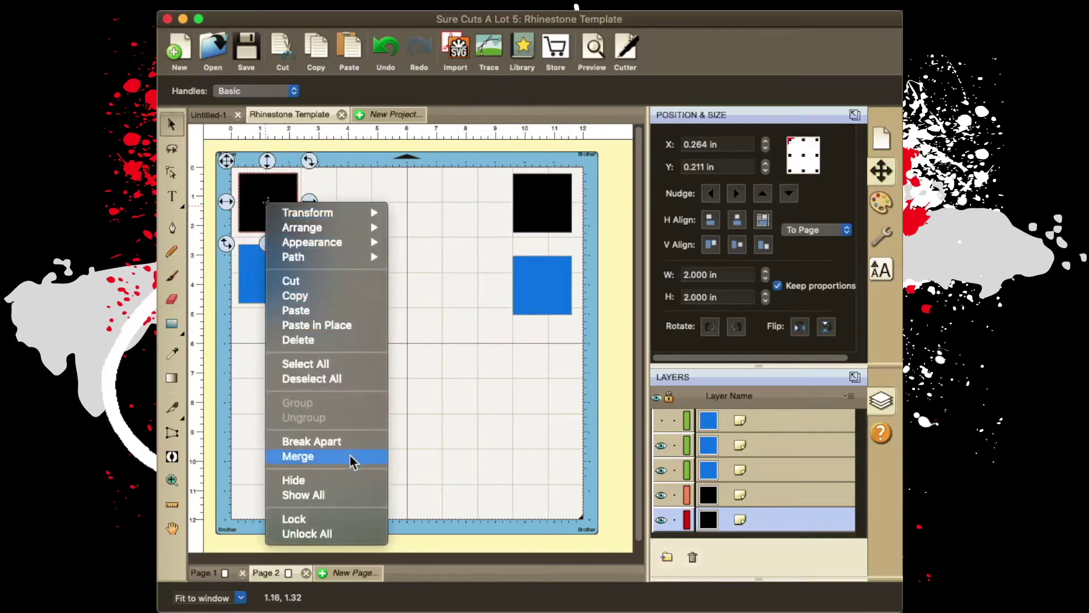
{"action": "mouse_move", "coordinate": [333, 243]}
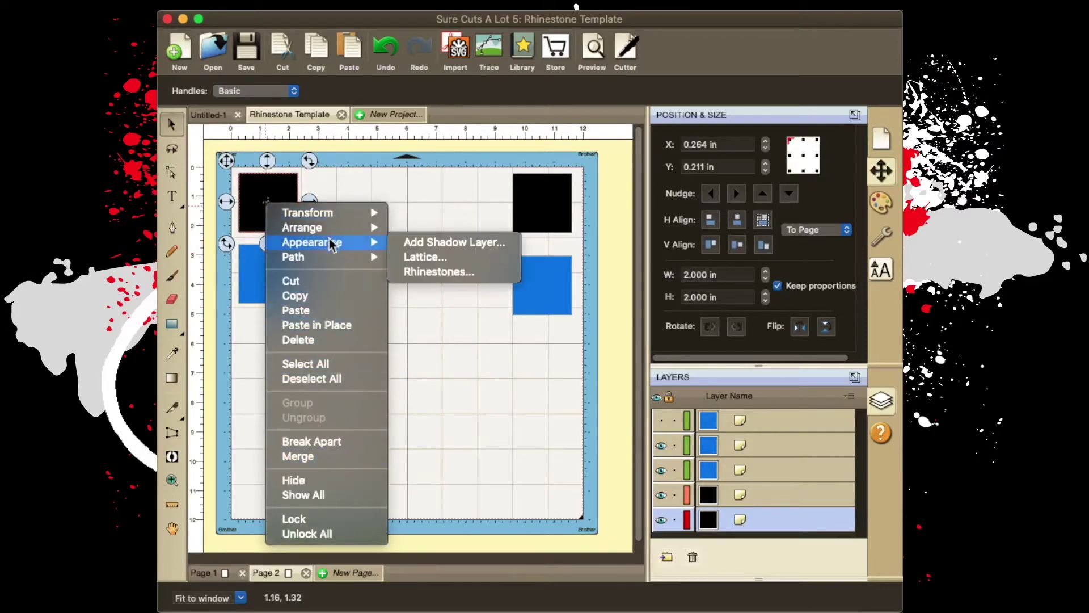
{"action": "left_click", "coordinate": [444, 272]}
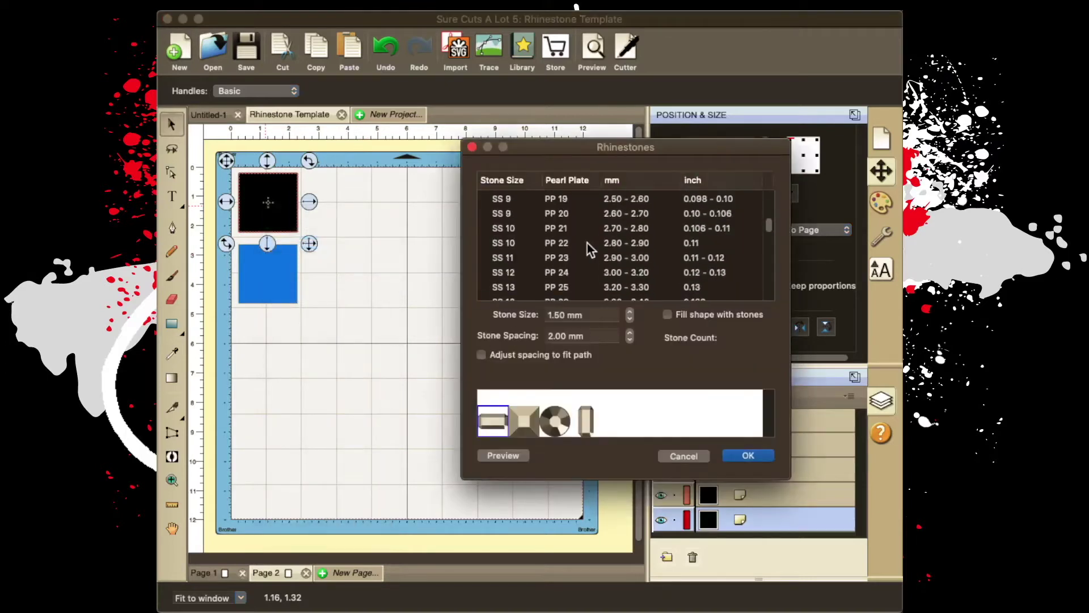
{"action": "left_click", "coordinate": [492, 231]}
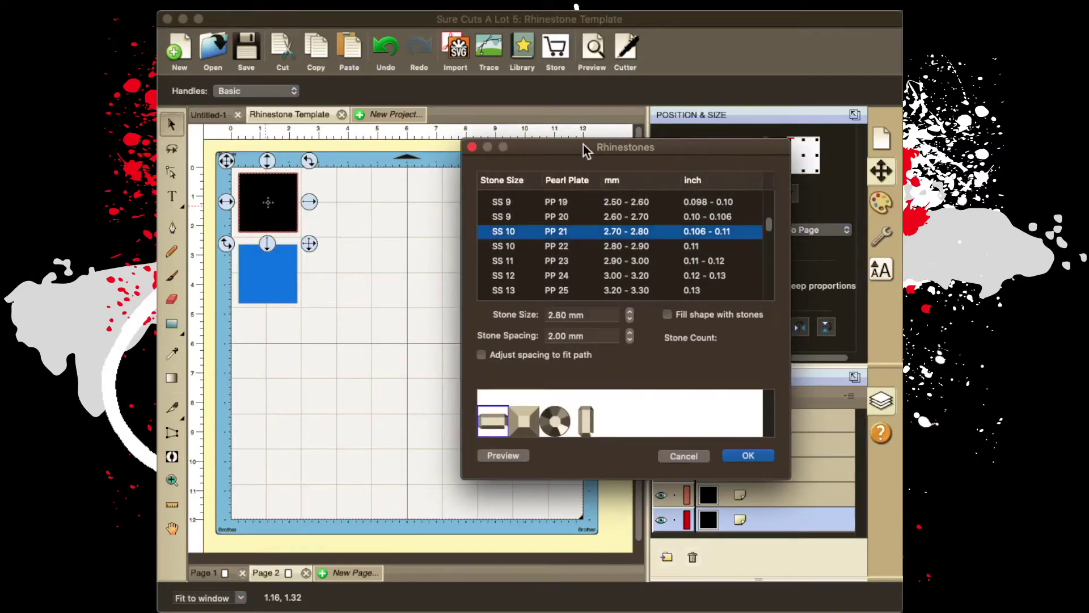
{"action": "left_click_drag", "start_coordinate": [583, 144], "coordinate": [498, 149]}
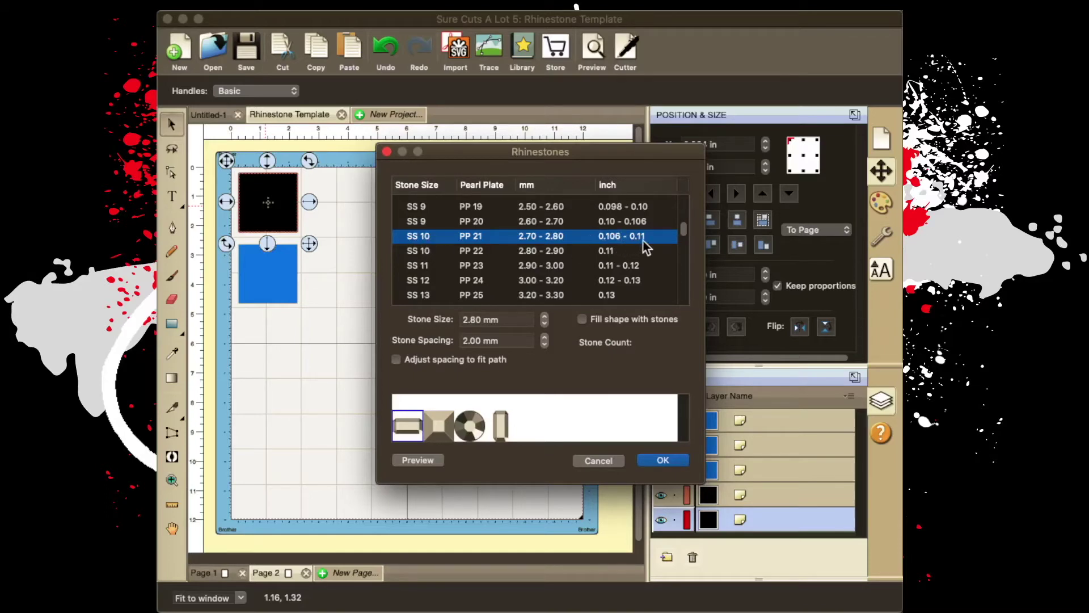
{"action": "scroll", "coordinate": [642, 239], "scroll_direction": "down", "scroll_amount": 2}
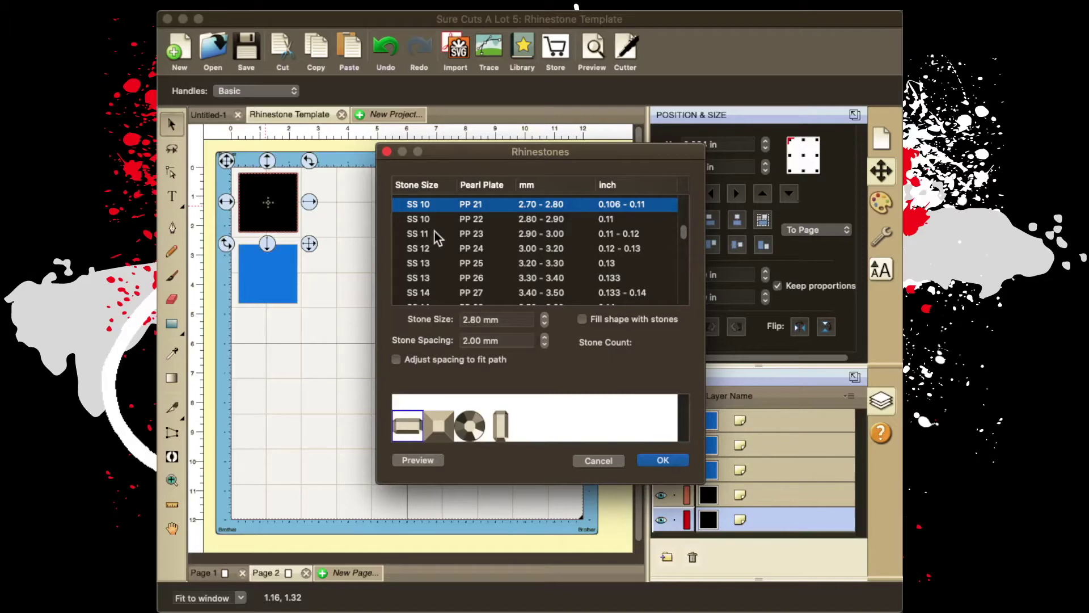
{"action": "left_click", "coordinate": [487, 437]}
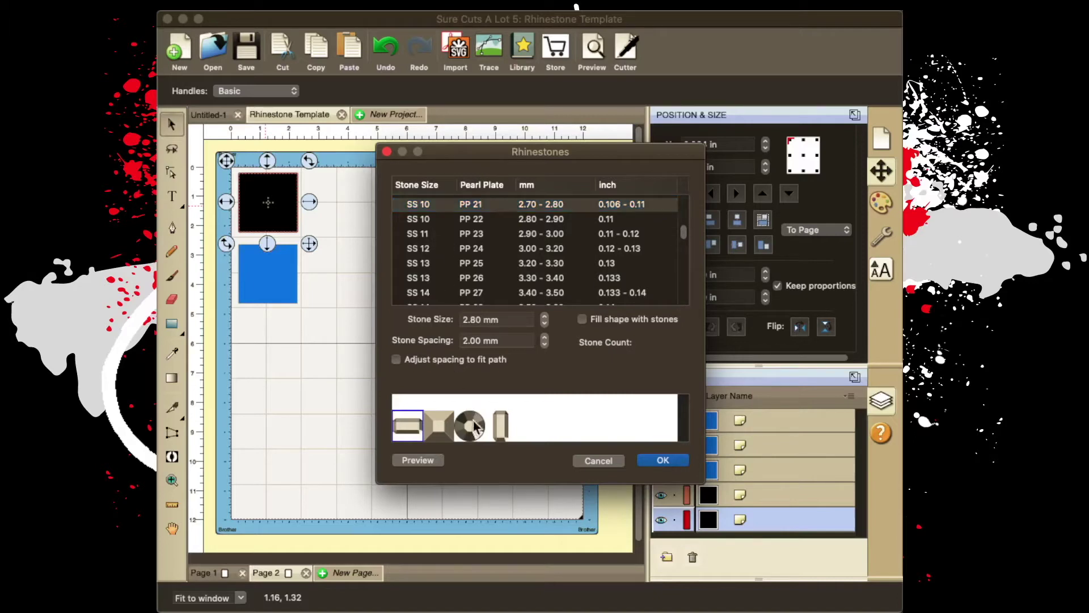
{"action": "left_click", "coordinate": [480, 433]}
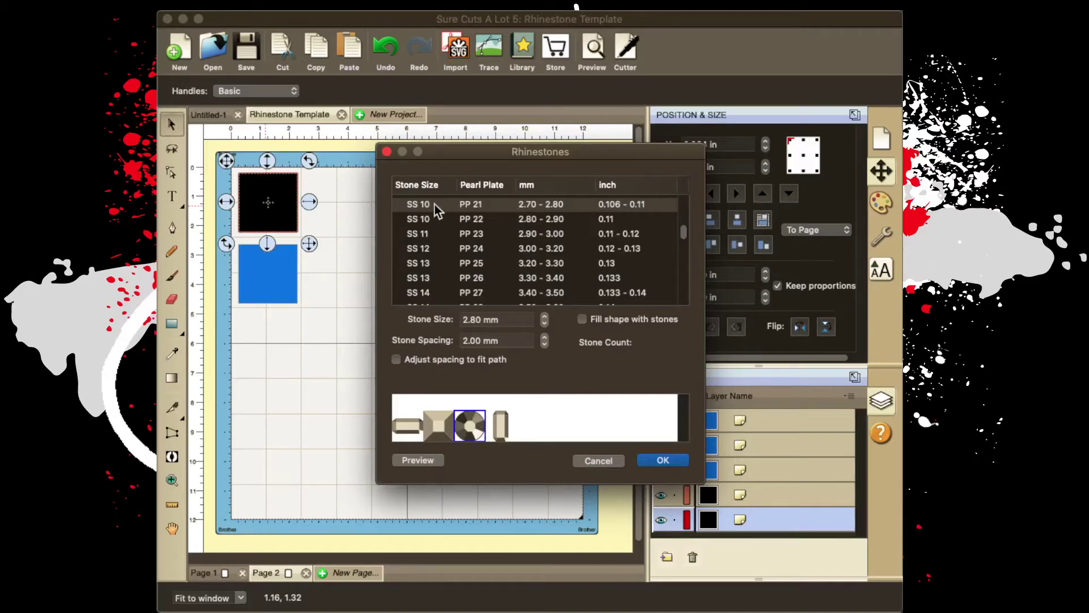
{"action": "left_click", "coordinate": [663, 460]}
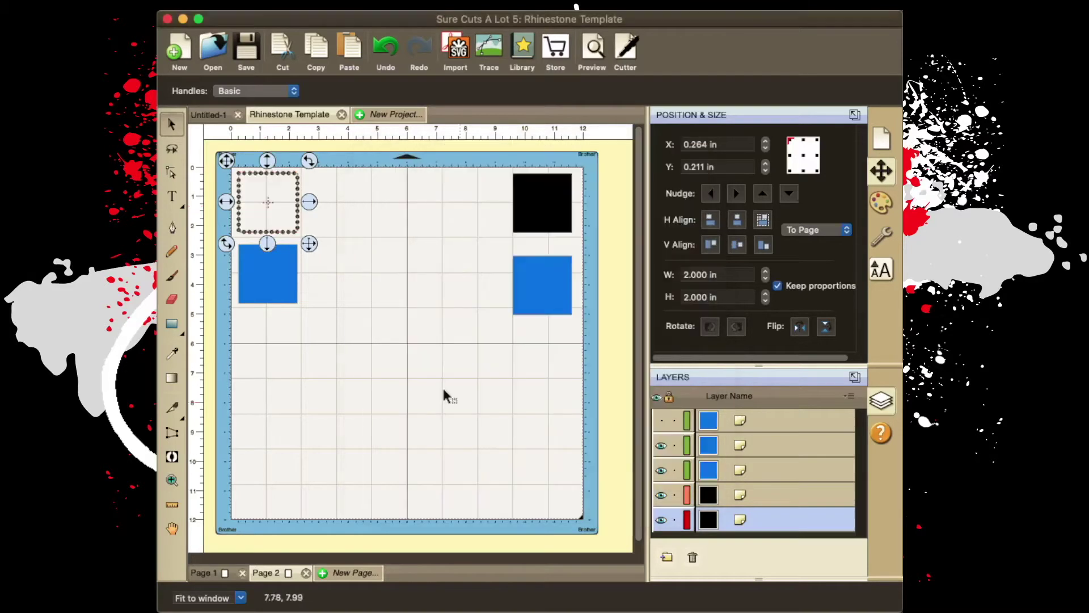
Convert the left blue square to a round SS 10 rhinestone outline with 2.90 mm stones
{"action": "left_click", "coordinate": [275, 287]}
{"action": "right_click", "coordinate": [275, 284]}
{"action": "mouse_move", "coordinate": [351, 315]}
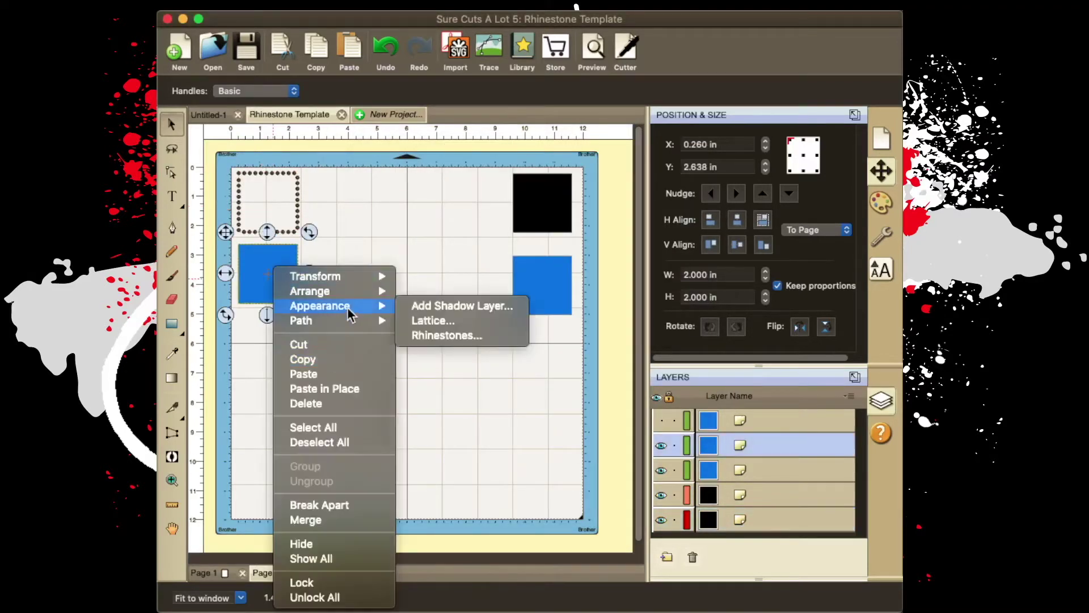
{"action": "left_click", "coordinate": [479, 340]}
{"action": "scroll", "coordinate": [518, 255], "scroll_direction": "down", "scroll_amount": 4}
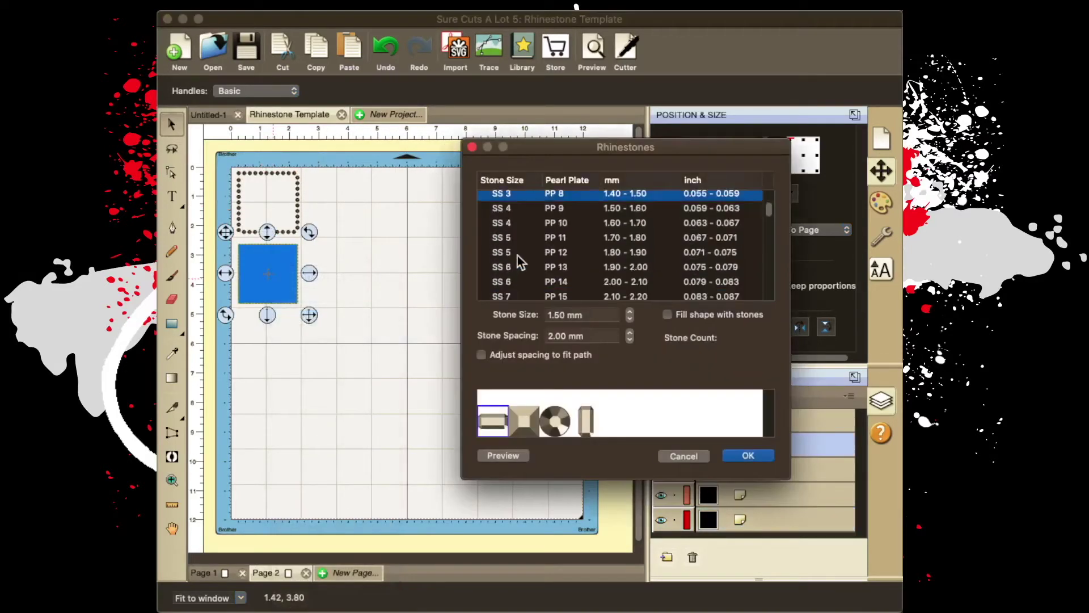
{"action": "scroll", "coordinate": [517, 256], "scroll_direction": "down", "scroll_amount": 5}
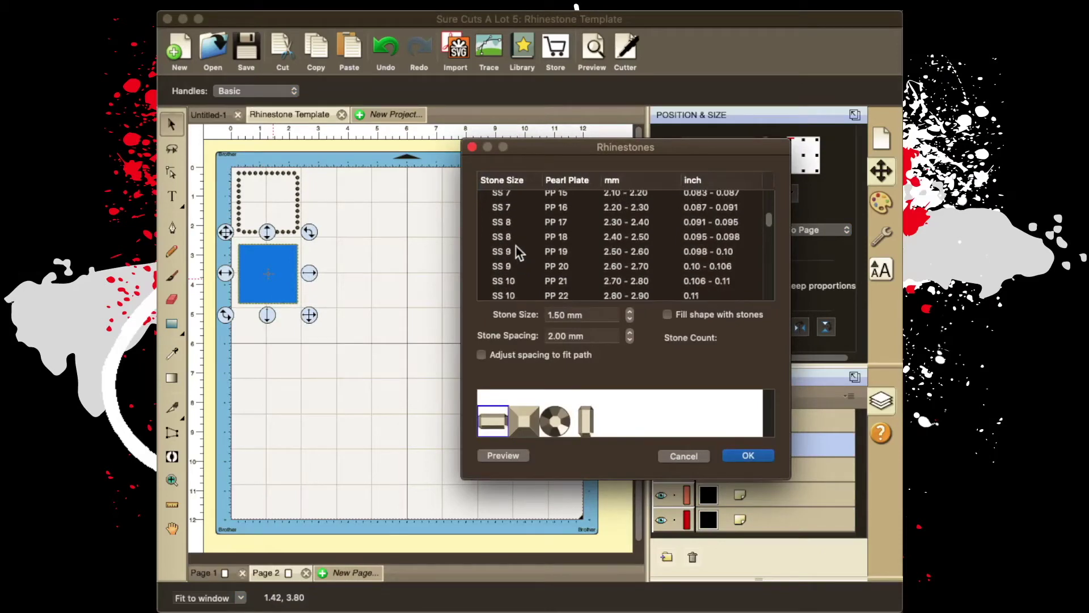
{"action": "left_click", "coordinate": [532, 296]}
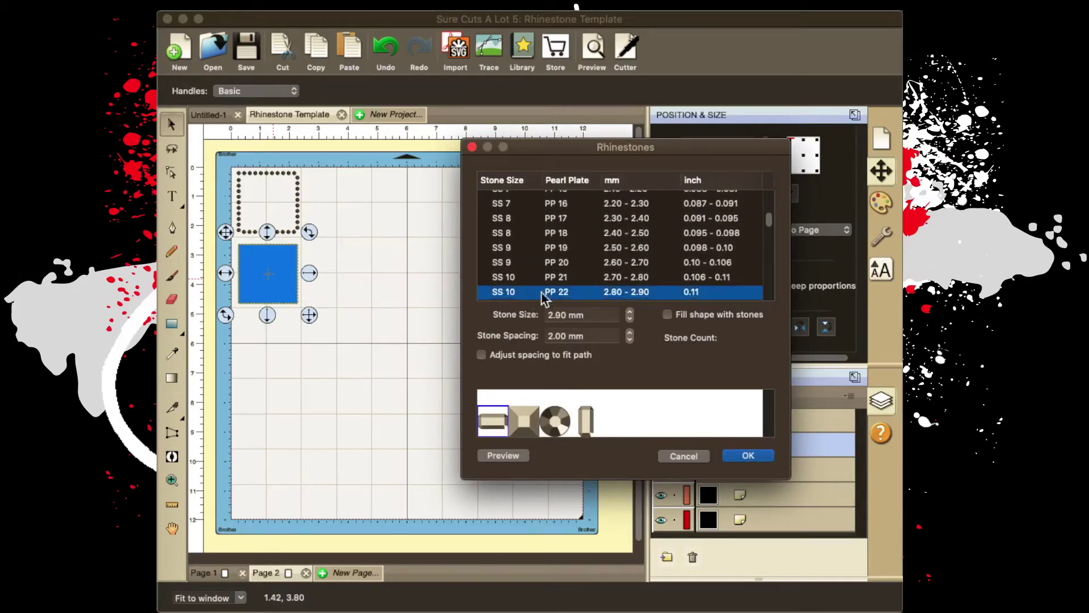
{"action": "left_click", "coordinate": [548, 424]}
{"action": "left_click", "coordinate": [749, 455]}
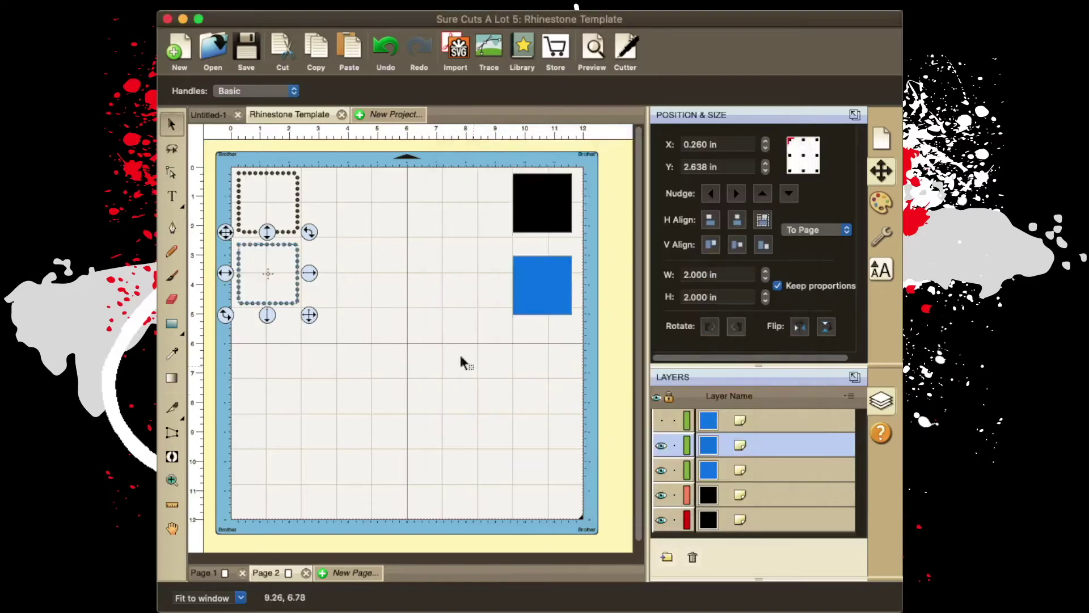
{"action": "left_click", "coordinate": [541, 203]}
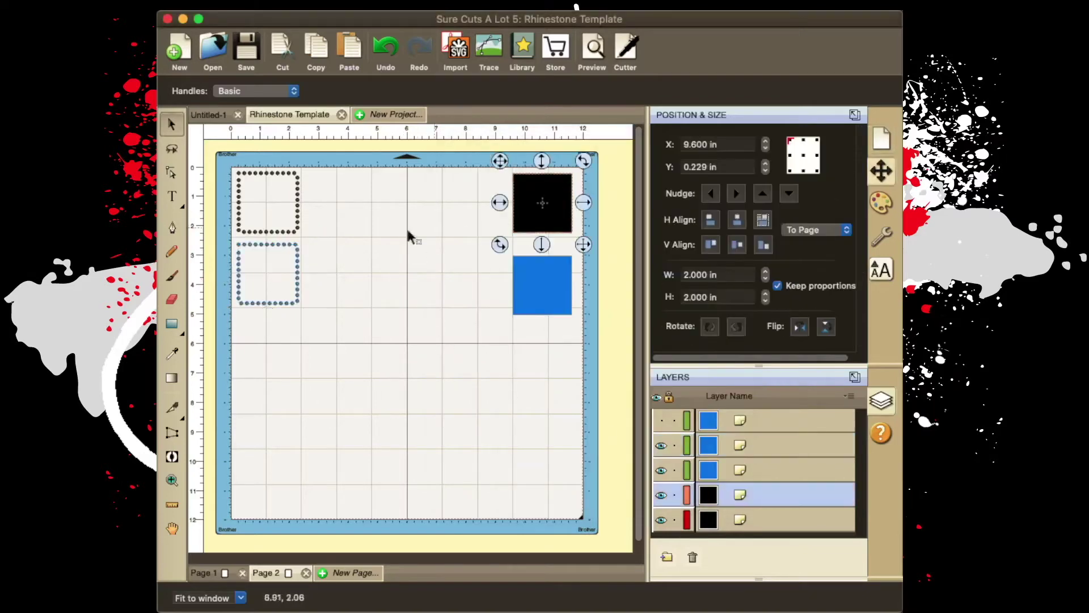
Zoom to 150%, scroll to the rhinestone squares, then set zoom to 75%
{"action": "left_click", "coordinate": [252, 534]}
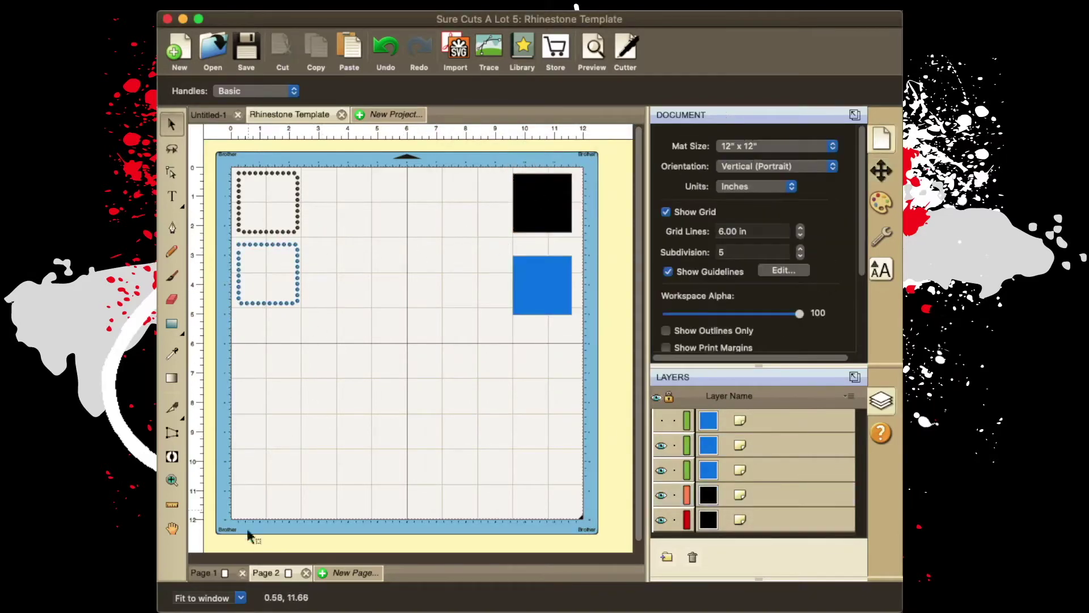
{"action": "left_click", "coordinate": [241, 598]}
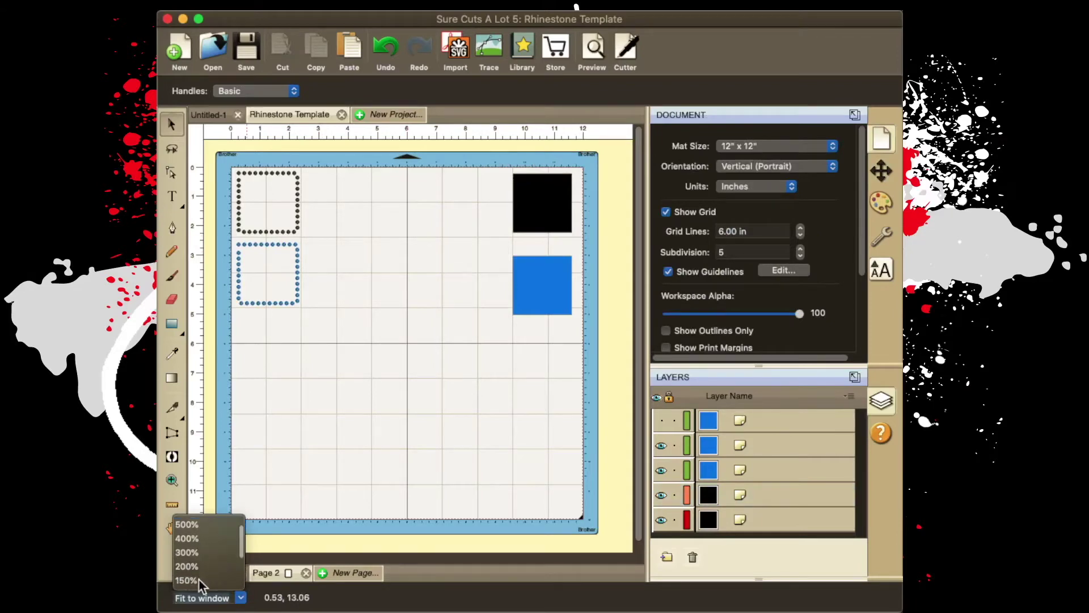
{"action": "left_click", "coordinate": [199, 580]}
{"action": "left_click_drag", "start_coordinate": [378, 558], "coordinate": [208, 553]}
{"action": "scroll", "coordinate": [388, 393], "scroll_direction": "up", "scroll_amount": 10}
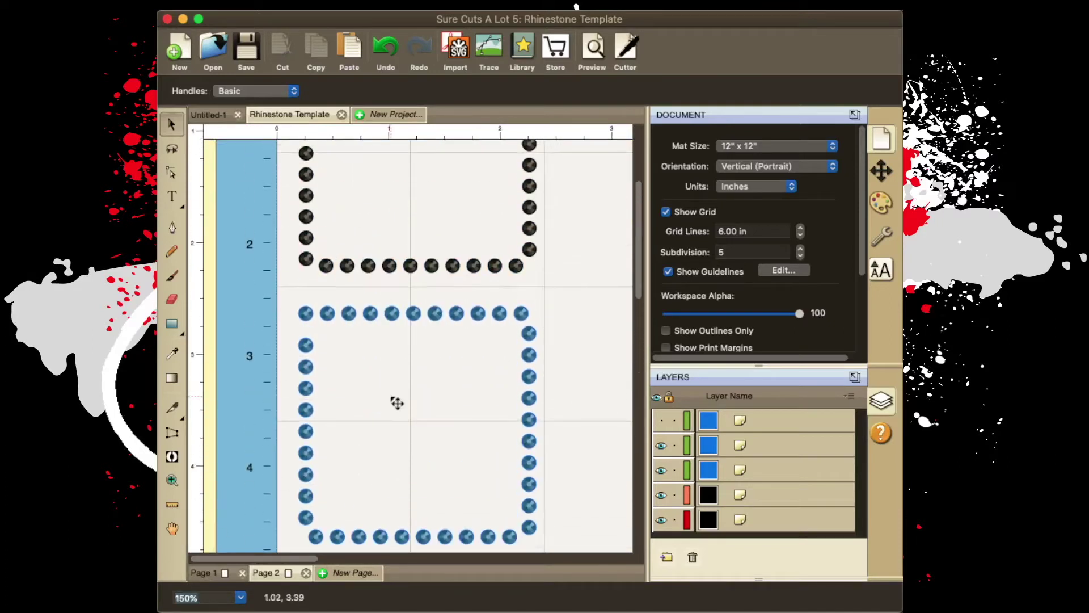
{"action": "left_click", "coordinate": [240, 597]}
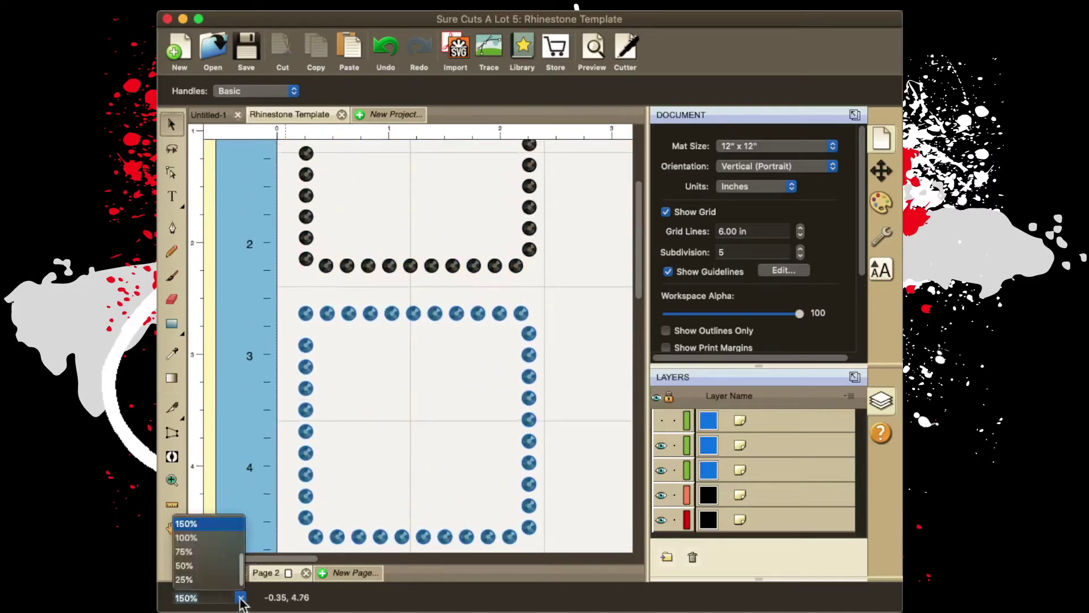
{"action": "left_click", "coordinate": [223, 549]}
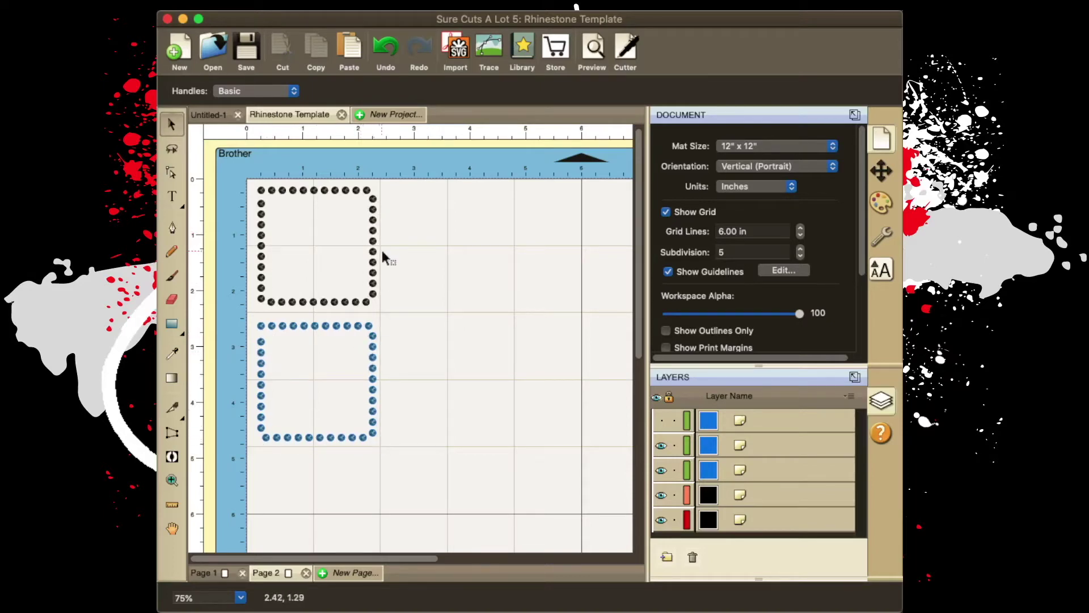
{"action": "left_click", "coordinate": [329, 237]}
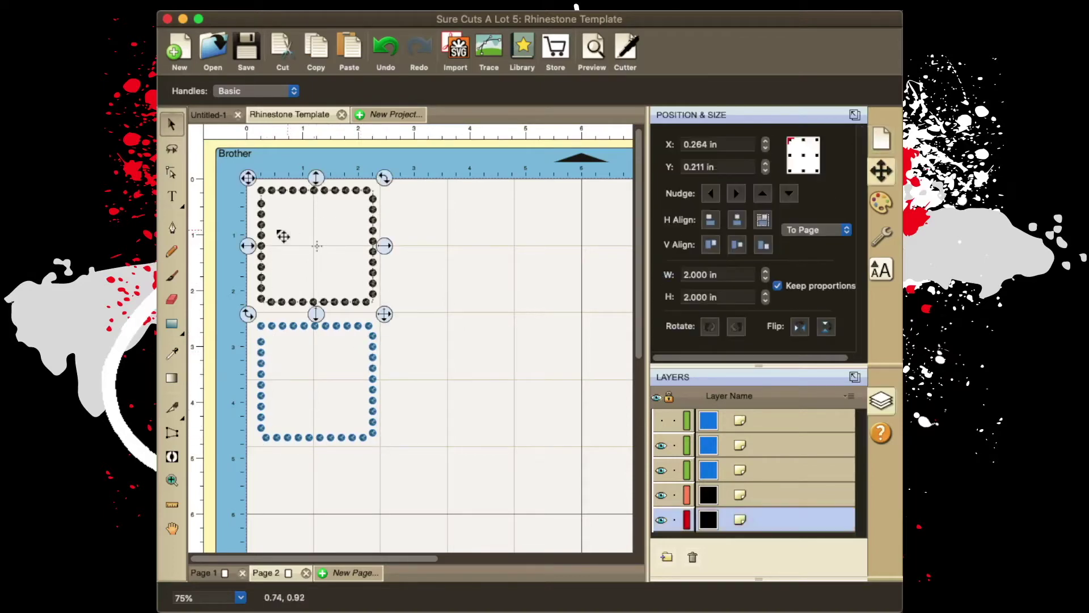
Add an "ss10" text label, duplicate it, and move the copy beside the blue square
{"action": "left_click", "coordinate": [172, 196]}
{"action": "left_click", "coordinate": [389, 243]}
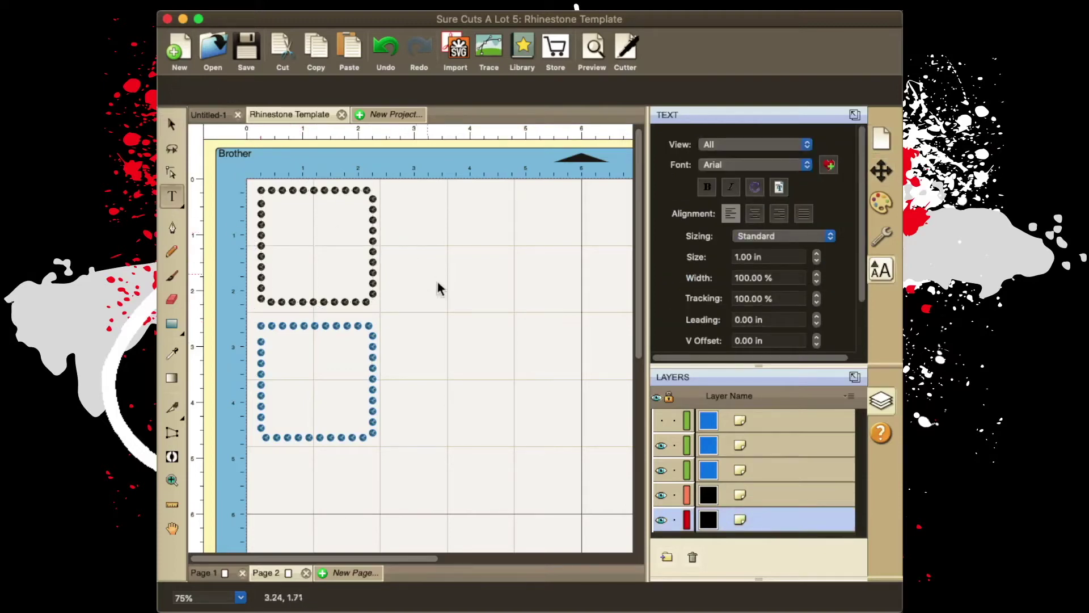
{"action": "type", "text": "ss10"}
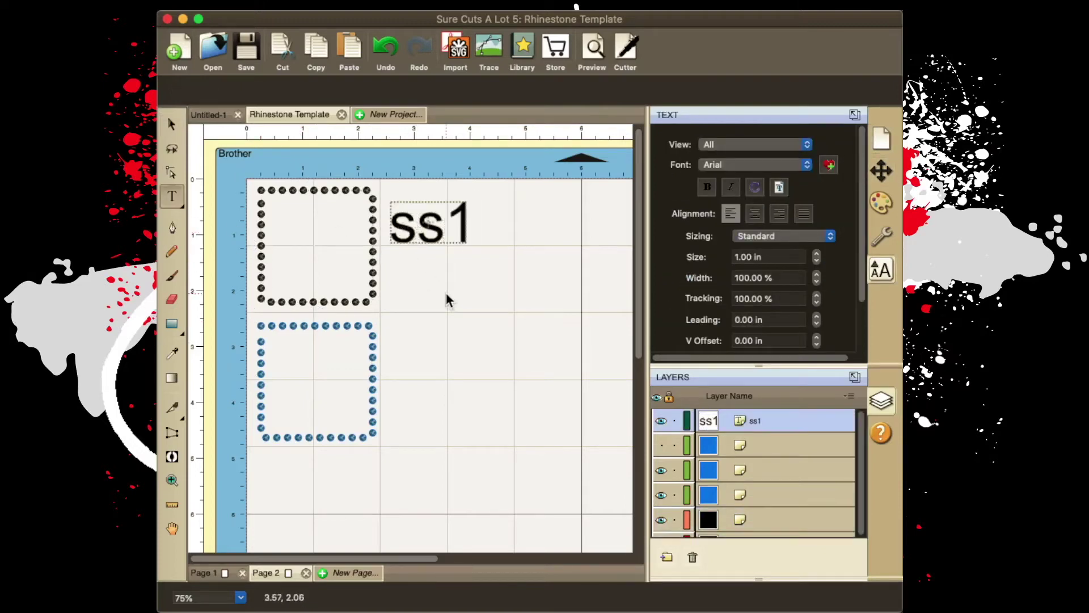
{"action": "left_click", "coordinate": [474, 226]}
{"action": "left_click", "coordinate": [439, 1]}
{"action": "left_click", "coordinate": [446, 36]}
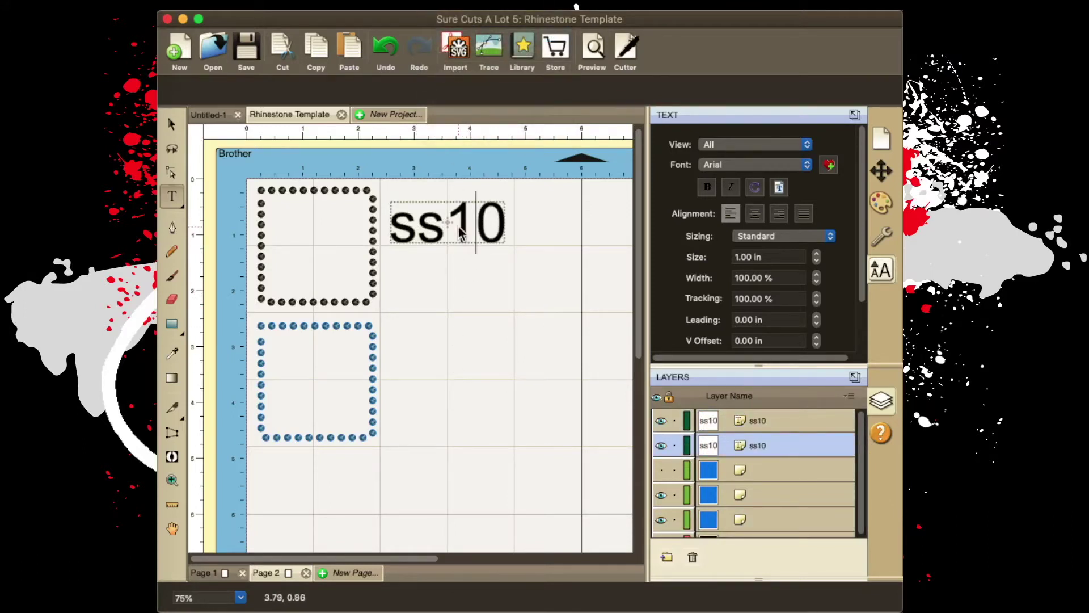
{"action": "left_click", "coordinate": [764, 424]}
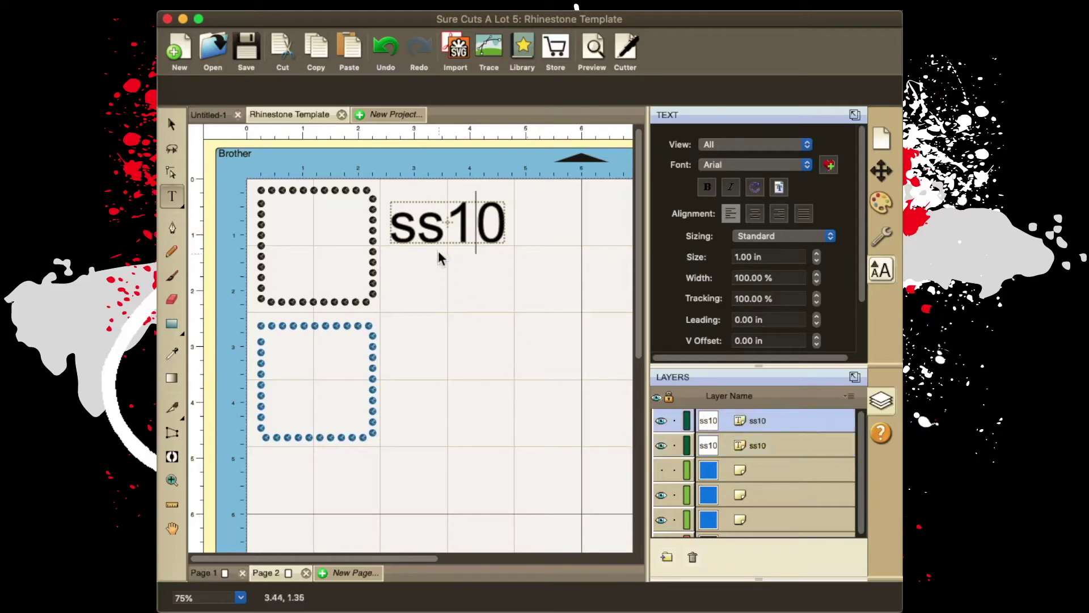
{"action": "key", "text": "Escape"}
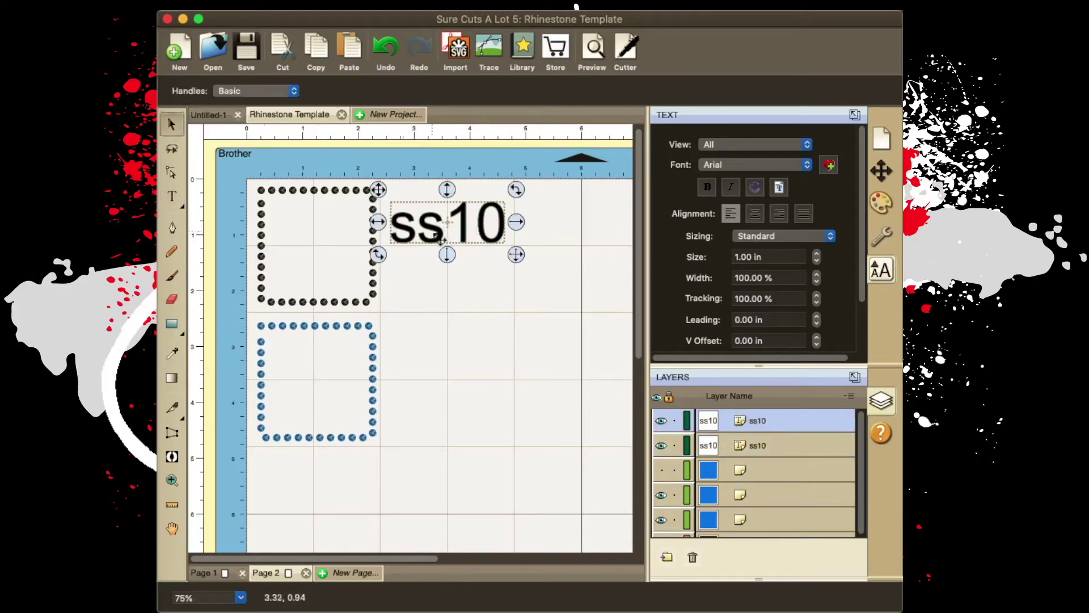
{"action": "left_click_drag", "start_coordinate": [472, 232], "coordinate": [472, 372]}
{"action": "left_click", "coordinate": [451, 262]}
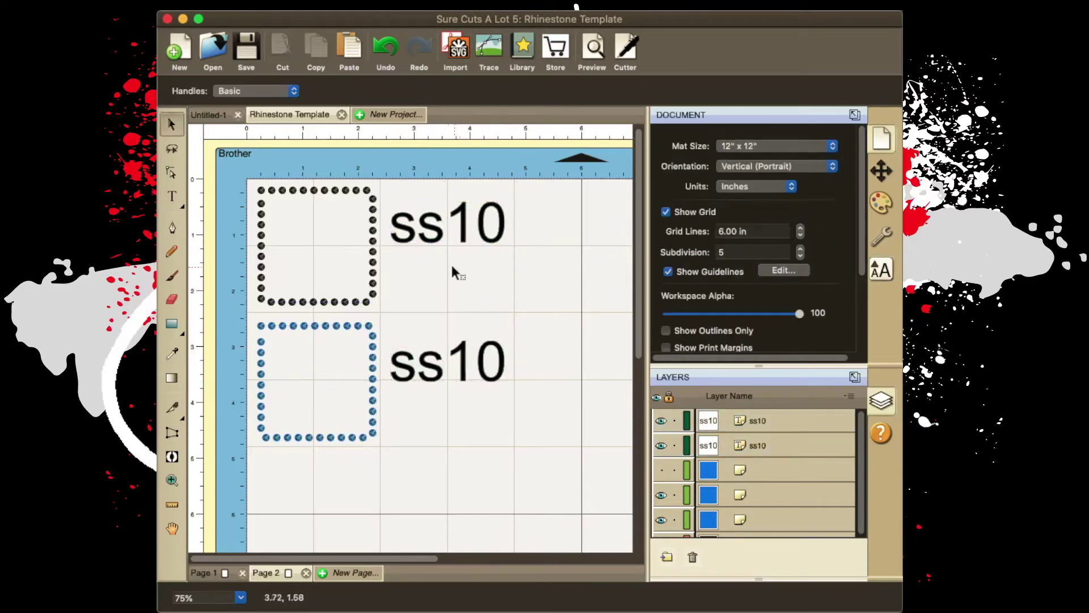
Add "small" under the upper ss10 and "large" under the lower ss10
{"action": "left_click", "coordinate": [172, 196]}
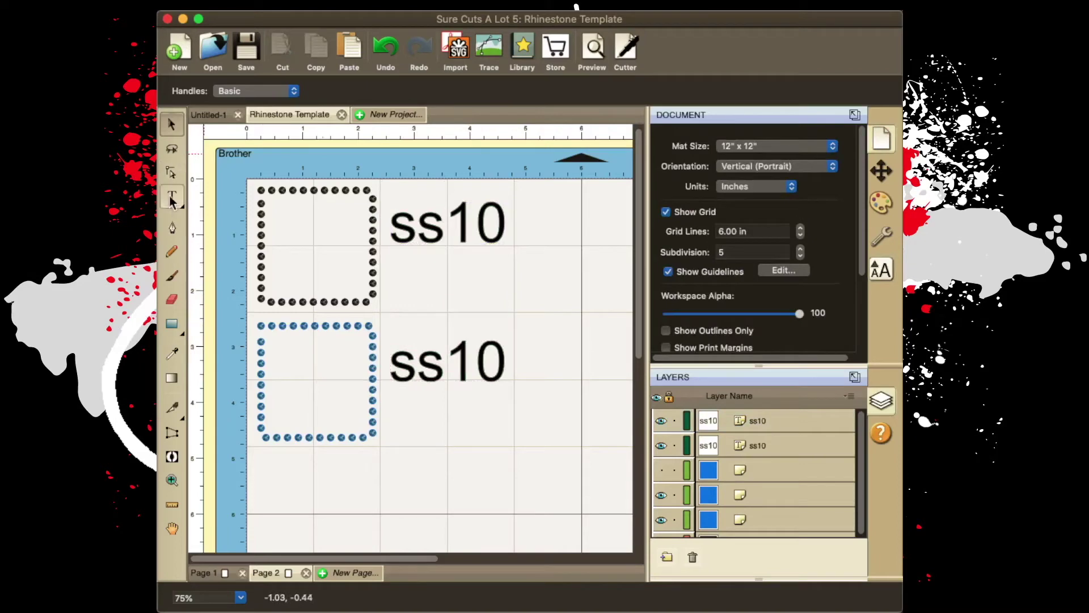
{"action": "left_click", "coordinate": [415, 290]}
{"action": "type", "text": "sma"}
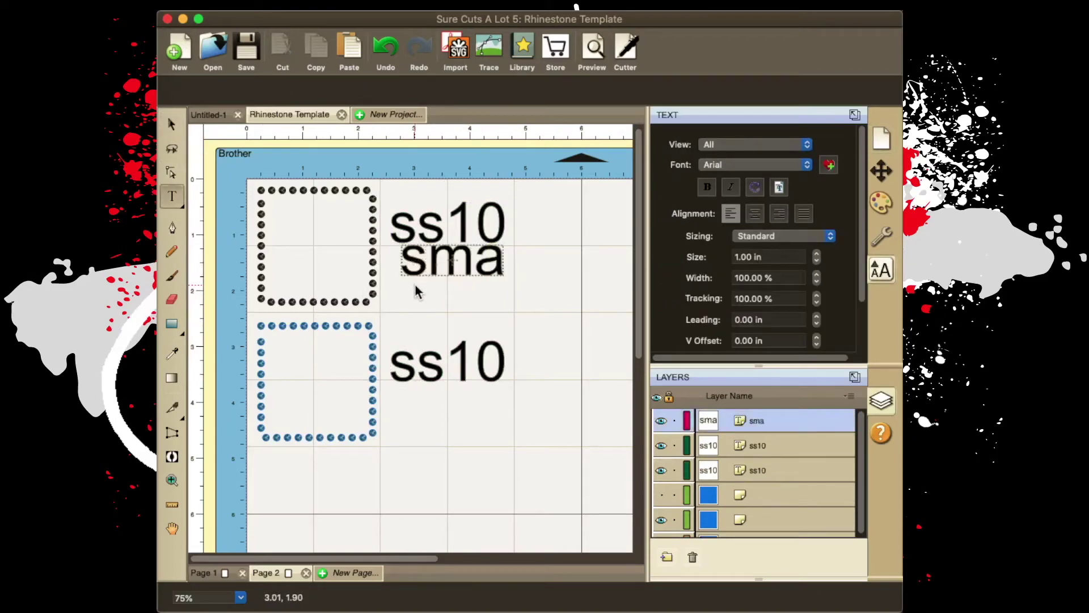
{"action": "type", "text": "ll"}
{"action": "left_click", "coordinate": [403, 414]}
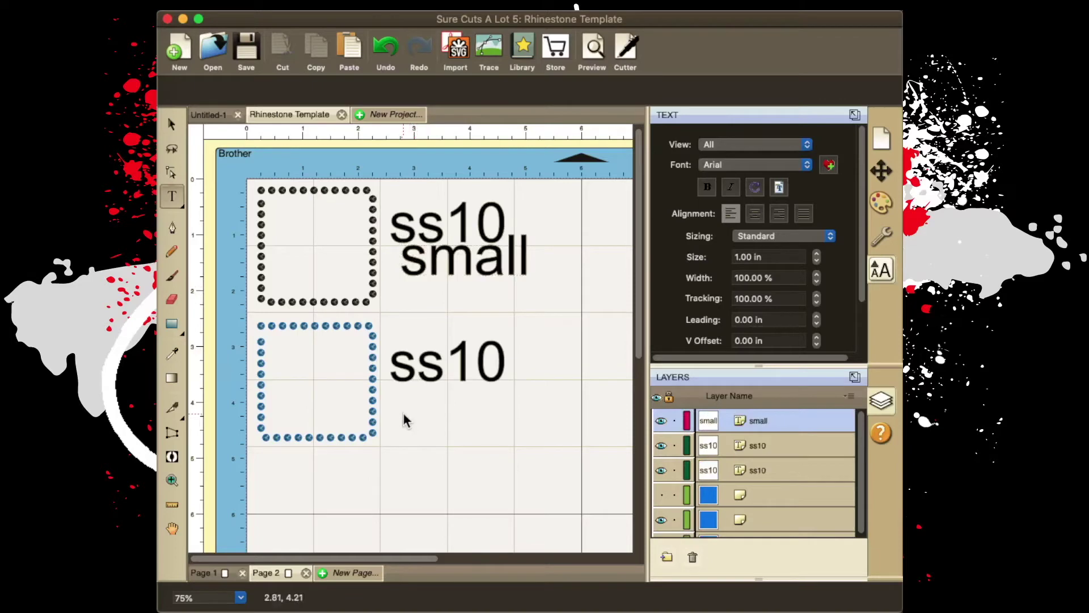
{"action": "type", "text": "large"}
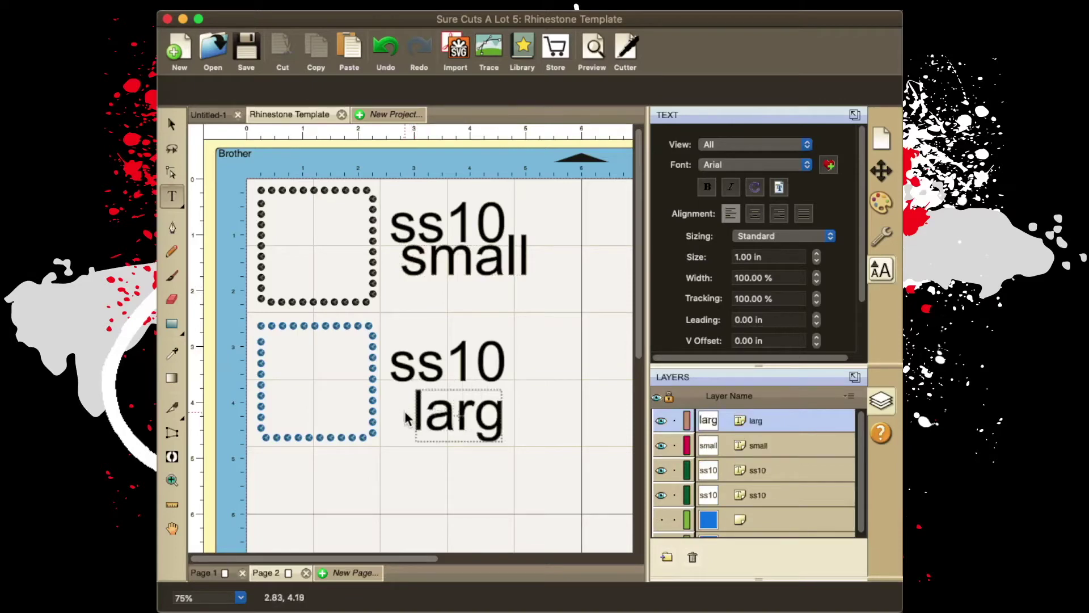
{"action": "left_click", "coordinate": [498, 307]}
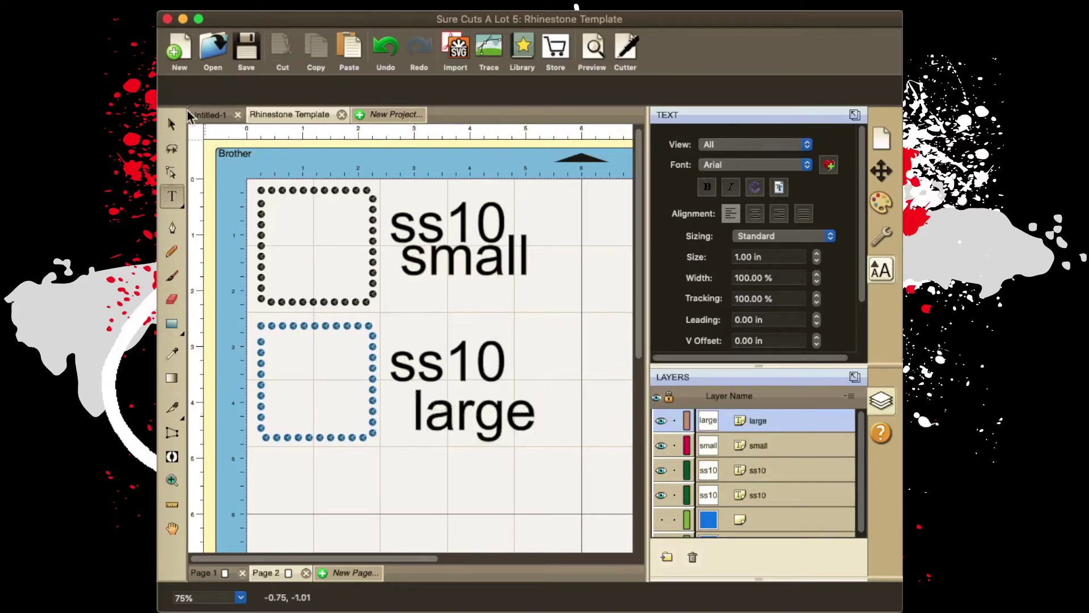
{"action": "left_click", "coordinate": [172, 124]}
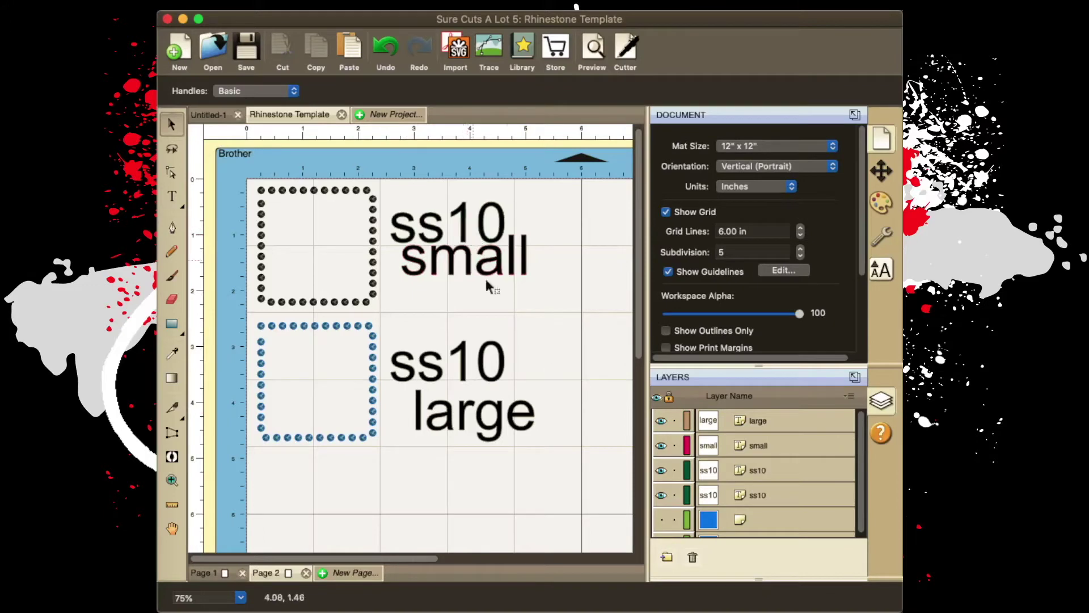
Lock the black and blue rhinestone square layers
{"action": "scroll", "coordinate": [681, 488], "scroll_direction": "down", "scroll_amount": 5}
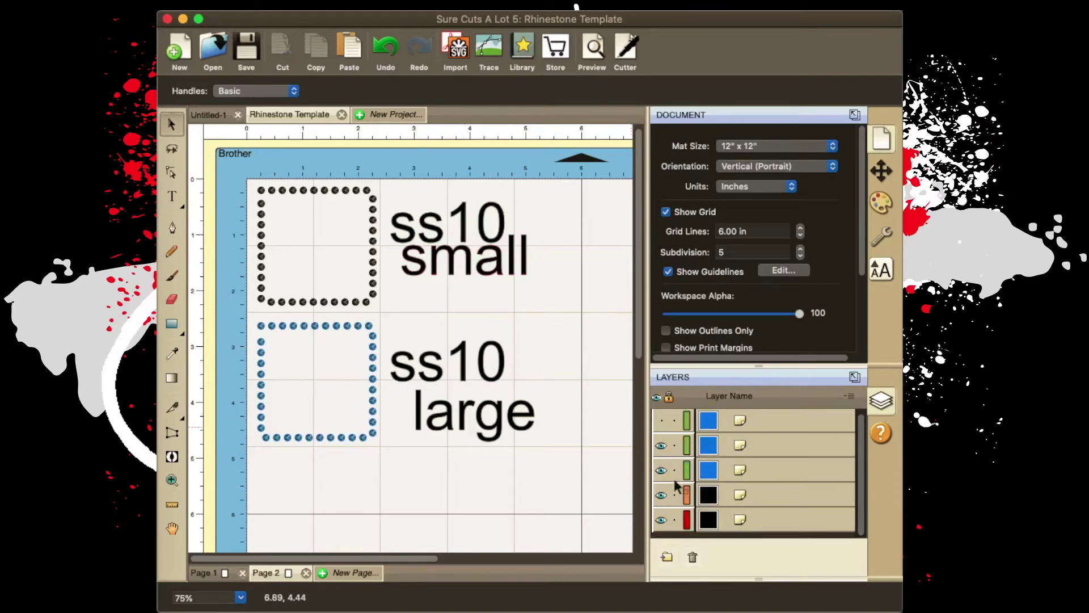
{"action": "left_click", "coordinate": [346, 301]}
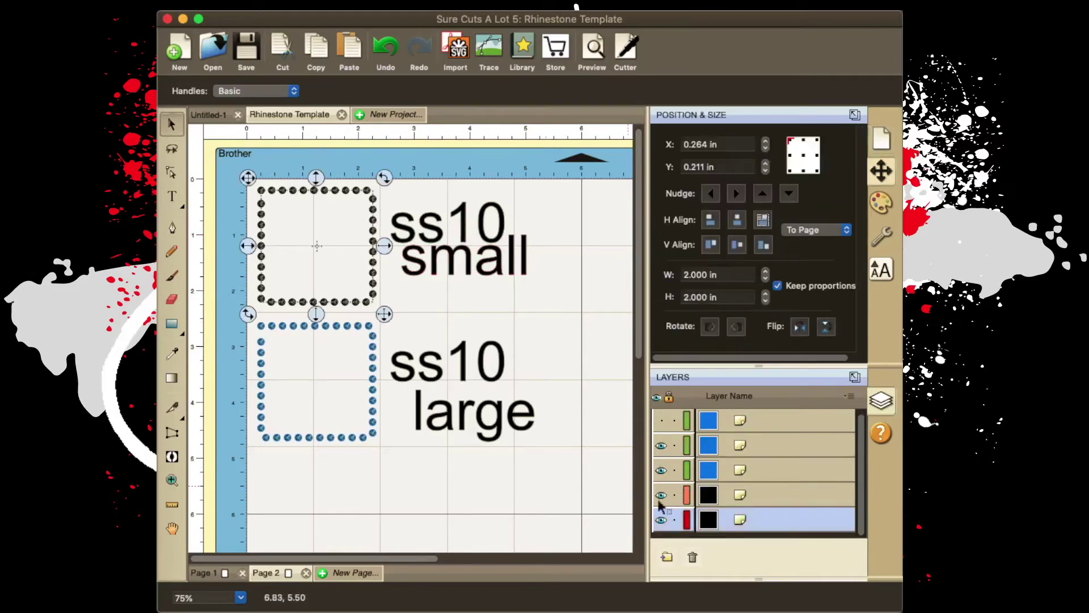
{"action": "left_click", "coordinate": [673, 519]}
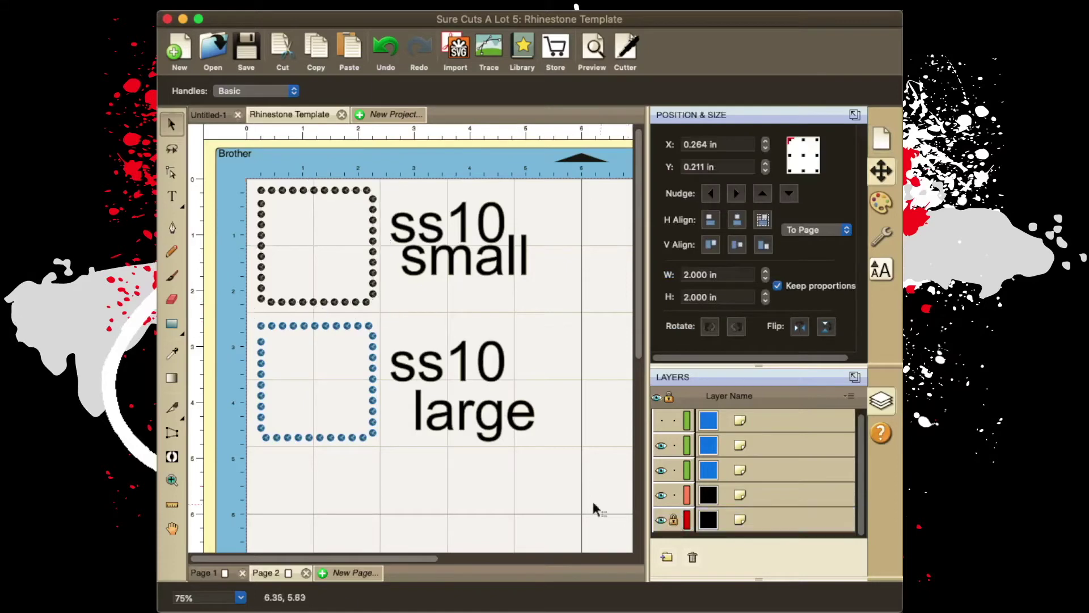
{"action": "left_click", "coordinate": [373, 416]}
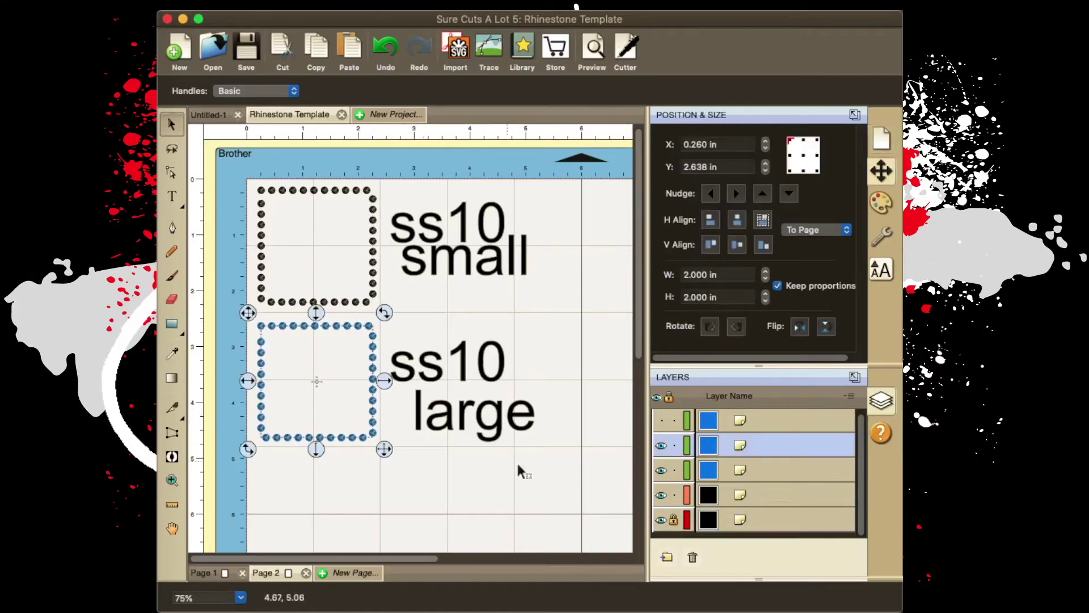
{"action": "left_click", "coordinate": [673, 445]}
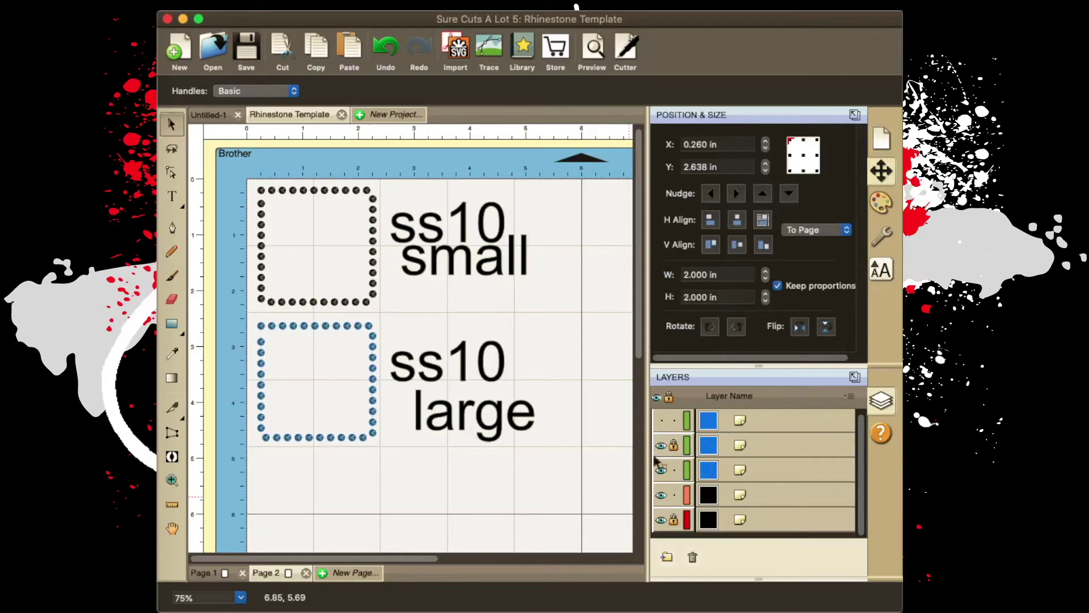
Move and shrink "ss10" into the black rhinestone square, and shift "small" left
{"action": "left_click", "coordinate": [447, 237]}
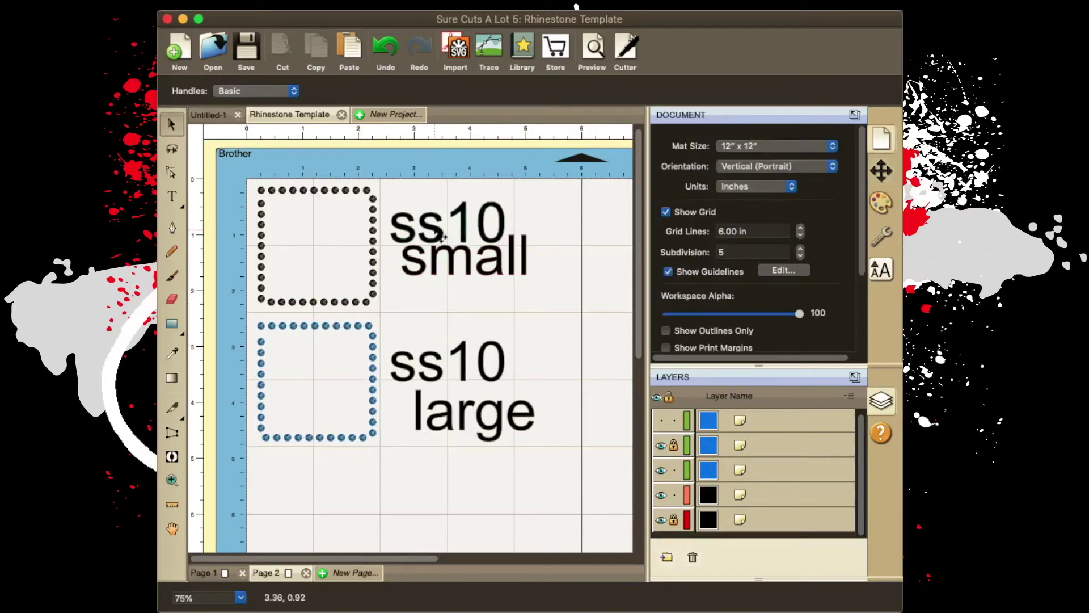
{"action": "left_click_drag", "start_coordinate": [448, 237], "coordinate": [335, 241]}
{"action": "left_click_drag", "start_coordinate": [403, 258], "coordinate": [363, 239]}
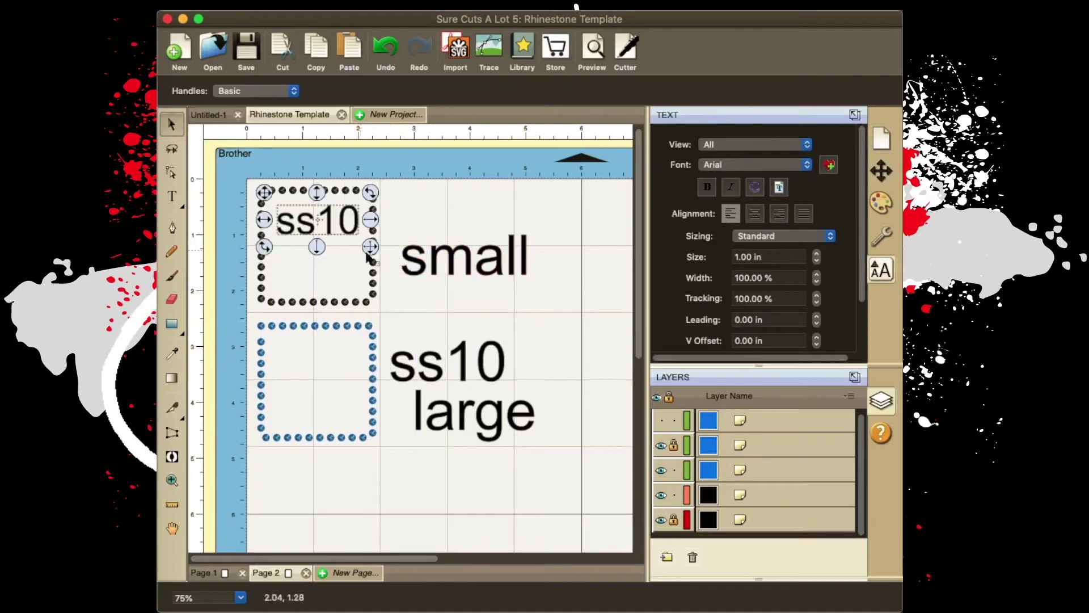
{"action": "left_click", "coordinate": [460, 271]}
{"action": "double_click", "coordinate": [471, 271]}
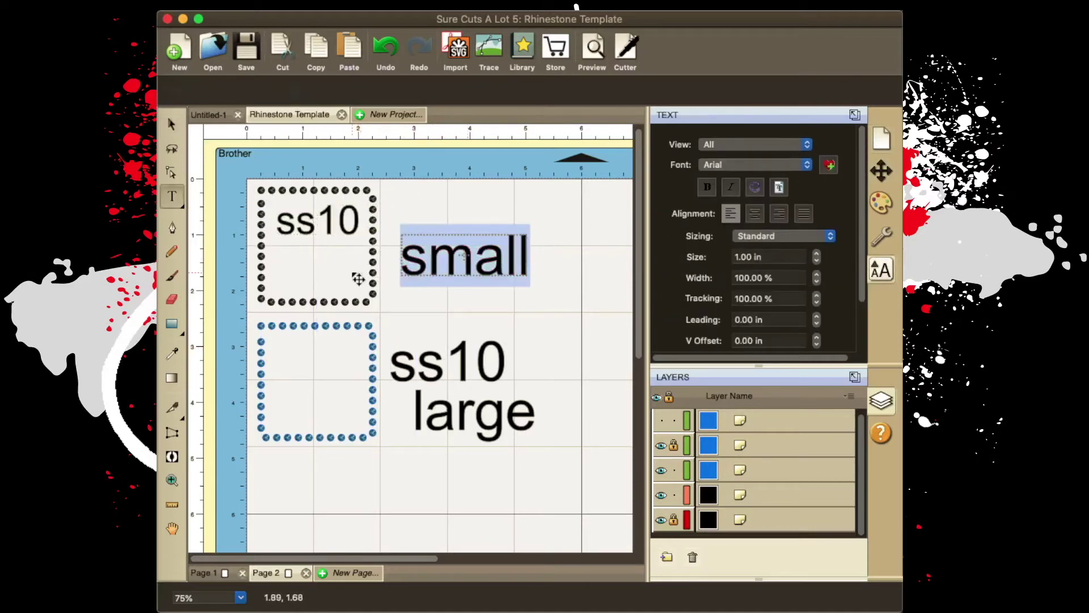
{"action": "left_click", "coordinate": [487, 279]}
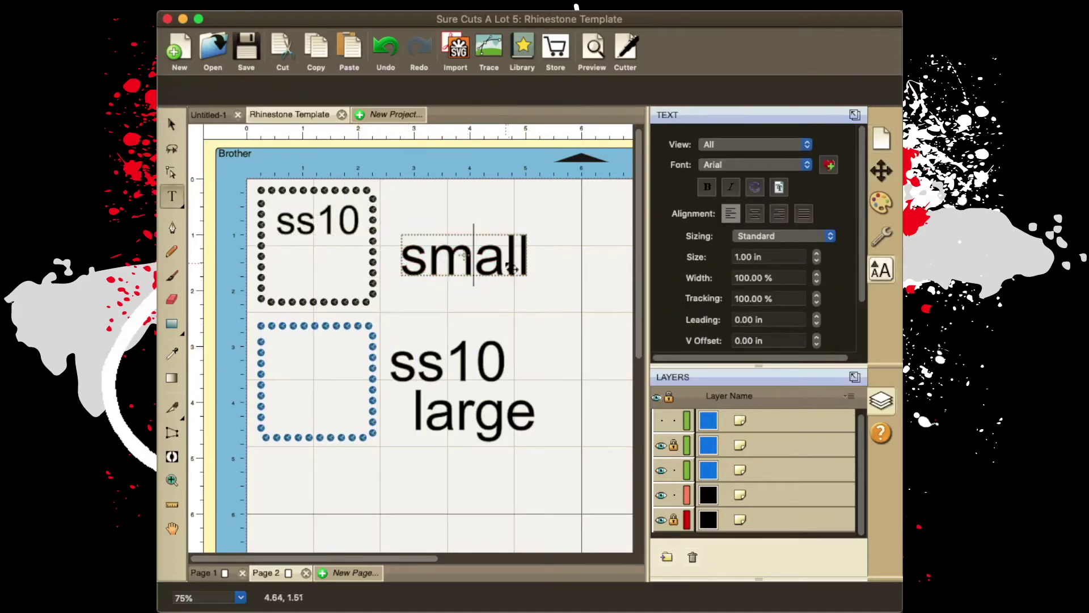
{"action": "left_click_drag", "start_coordinate": [506, 266], "coordinate": [447, 287]}
{"action": "left_click", "coordinate": [397, 284]}
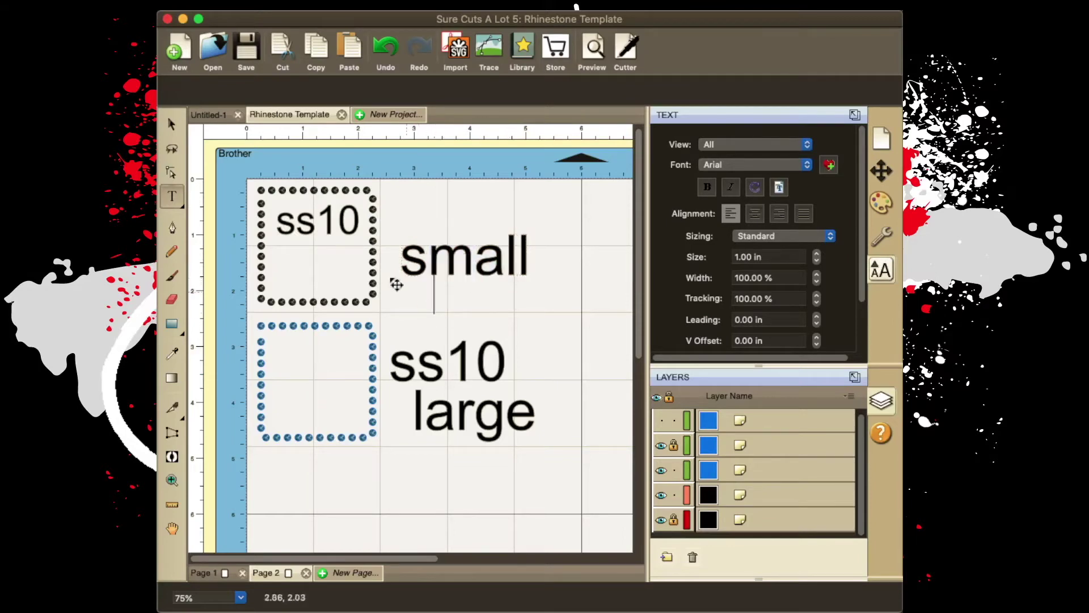
{"action": "left_click", "coordinate": [172, 129]}
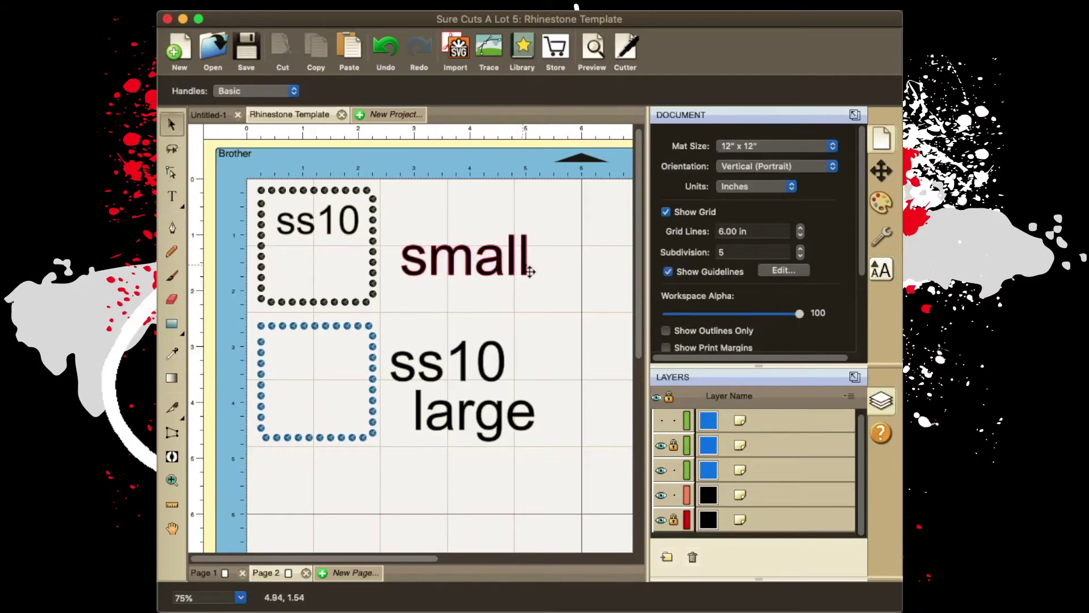
{"action": "left_click_drag", "start_coordinate": [528, 270], "coordinate": [373, 292]}
Move and shrink "ss10" and "large" into the bottom square, then unlock its layer
{"action": "left_click", "coordinate": [471, 367]}
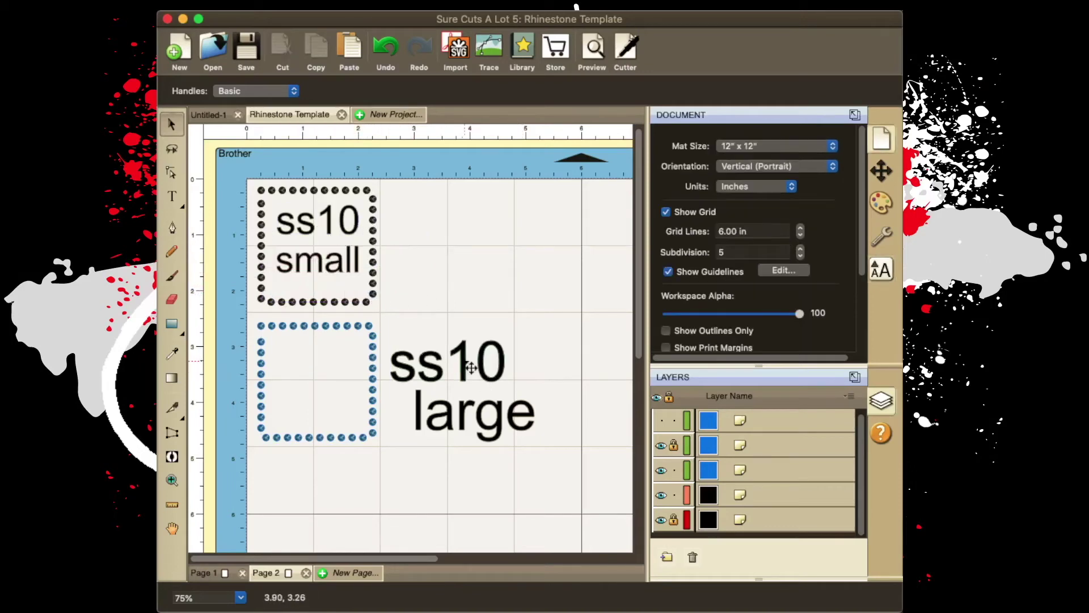
{"action": "left_click_drag", "start_coordinate": [471, 367], "coordinate": [357, 368]}
{"action": "left_click_drag", "start_coordinate": [406, 395], "coordinate": [363, 380]}
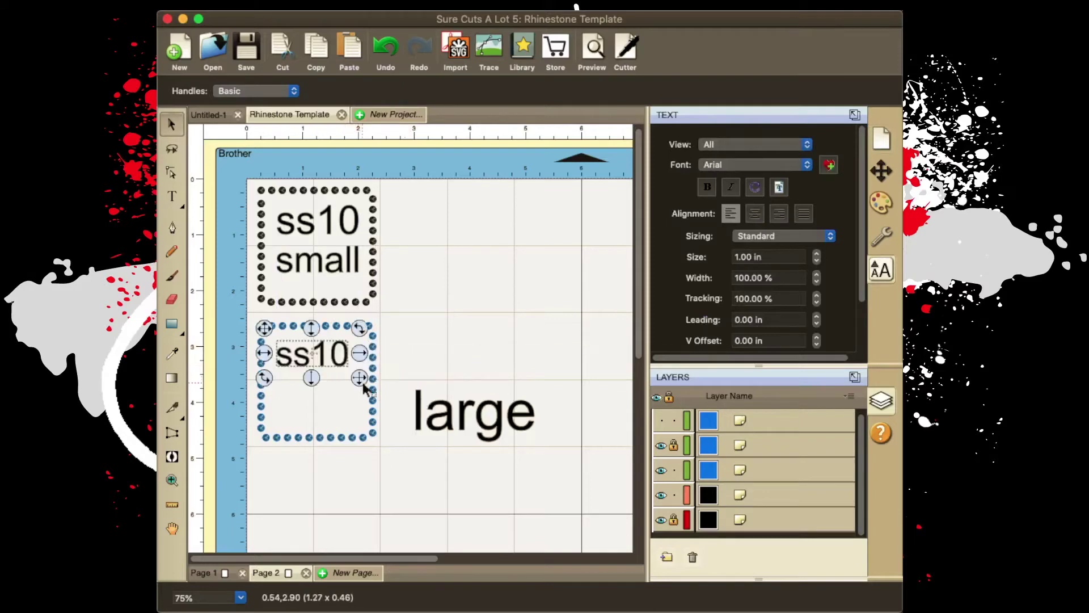
{"action": "left_click", "coordinate": [467, 419]}
{"action": "left_click_drag", "start_coordinate": [464, 413], "coordinate": [325, 415]}
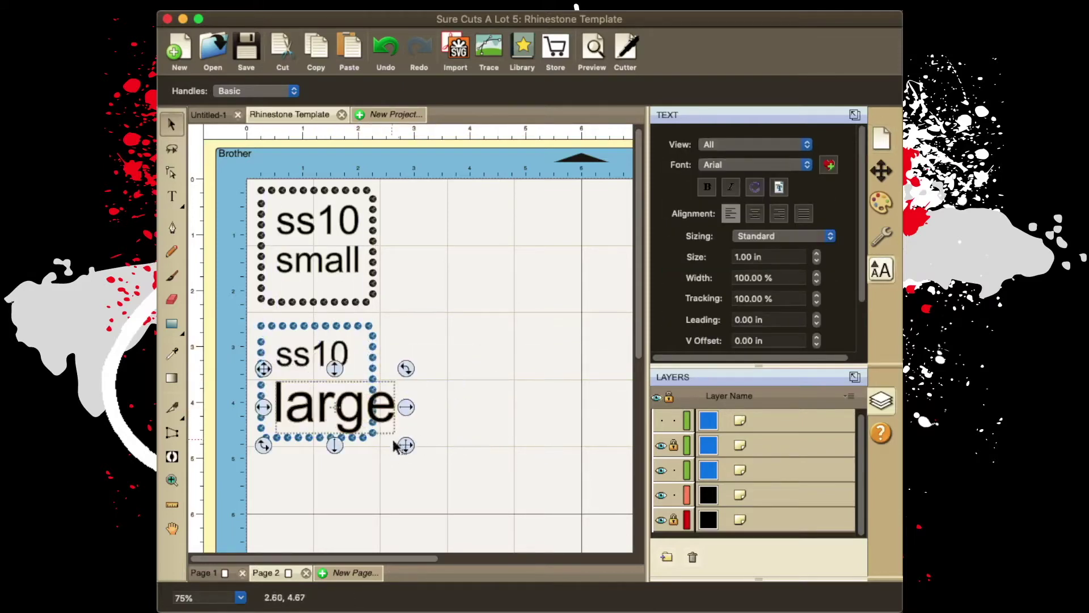
{"action": "left_click_drag", "start_coordinate": [405, 444], "coordinate": [367, 427]}
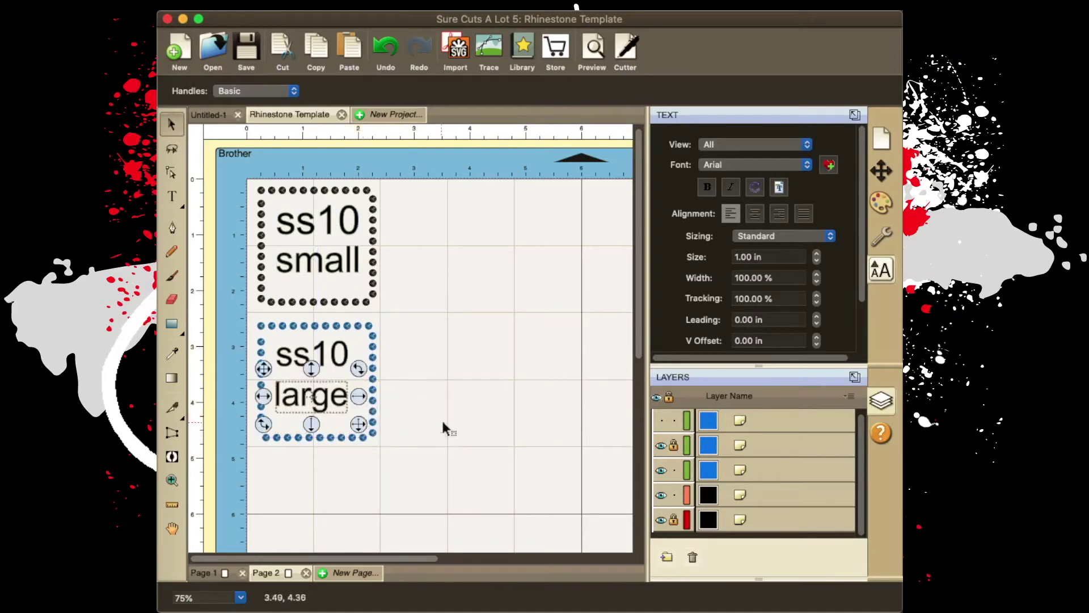
{"action": "left_click", "coordinate": [443, 432]}
{"action": "left_click", "coordinate": [674, 449]}
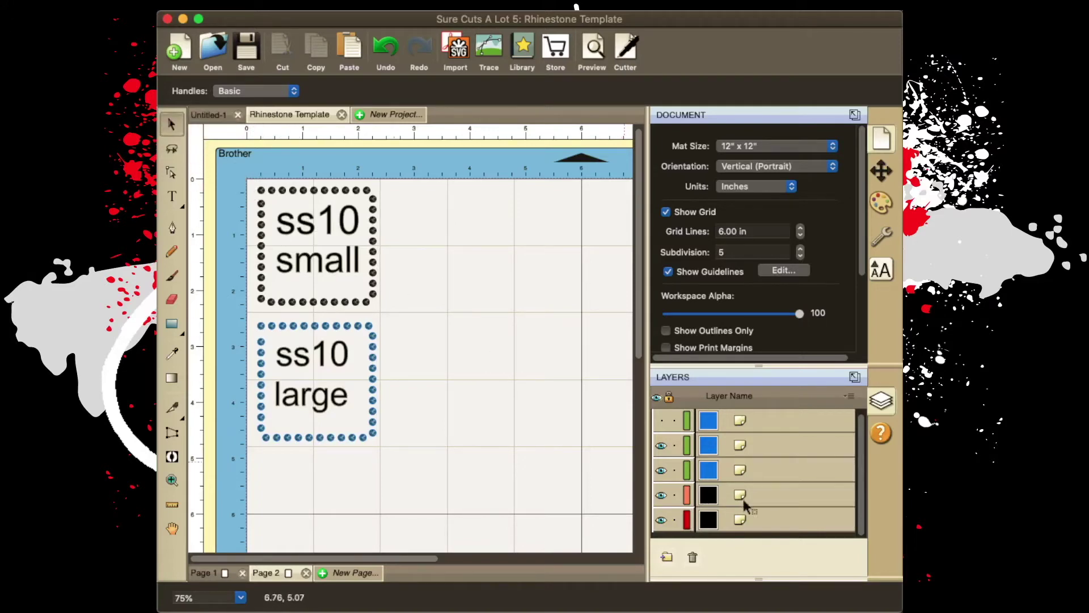
Break apart the bottom ss10 large design, then merge its text and stones together
{"action": "left_click", "coordinate": [373, 344]}
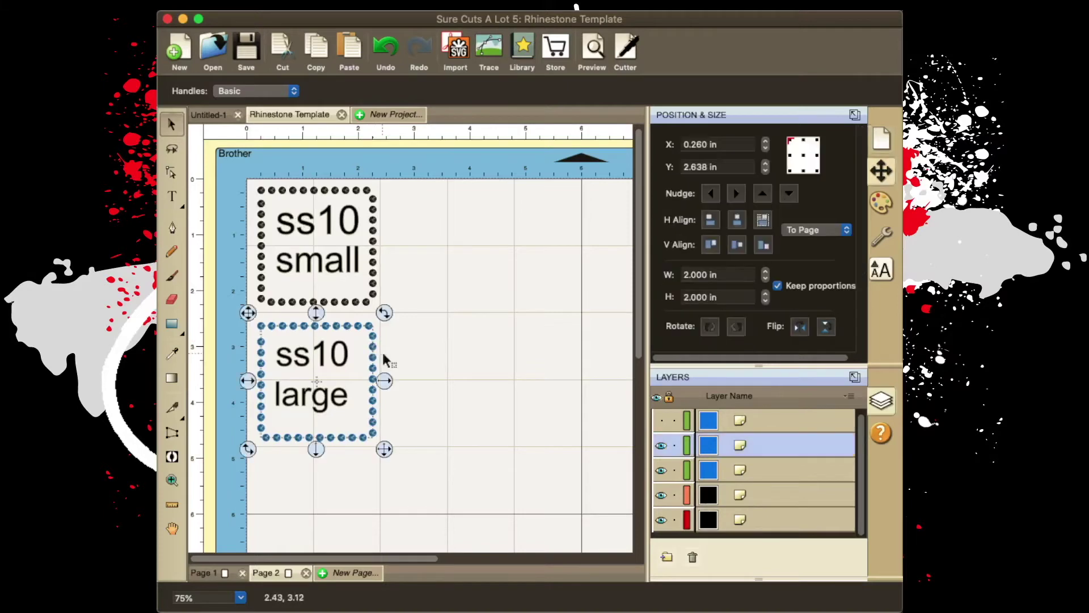
{"action": "right_click", "coordinate": [365, 356]}
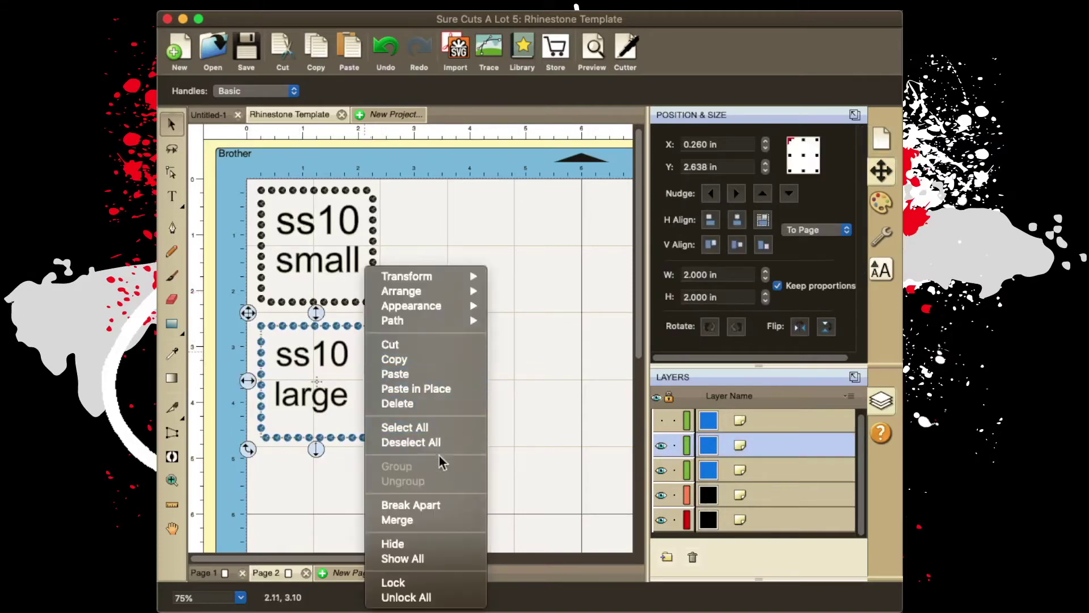
{"action": "left_click", "coordinate": [442, 504]}
{"action": "left_click", "coordinate": [415, 307]}
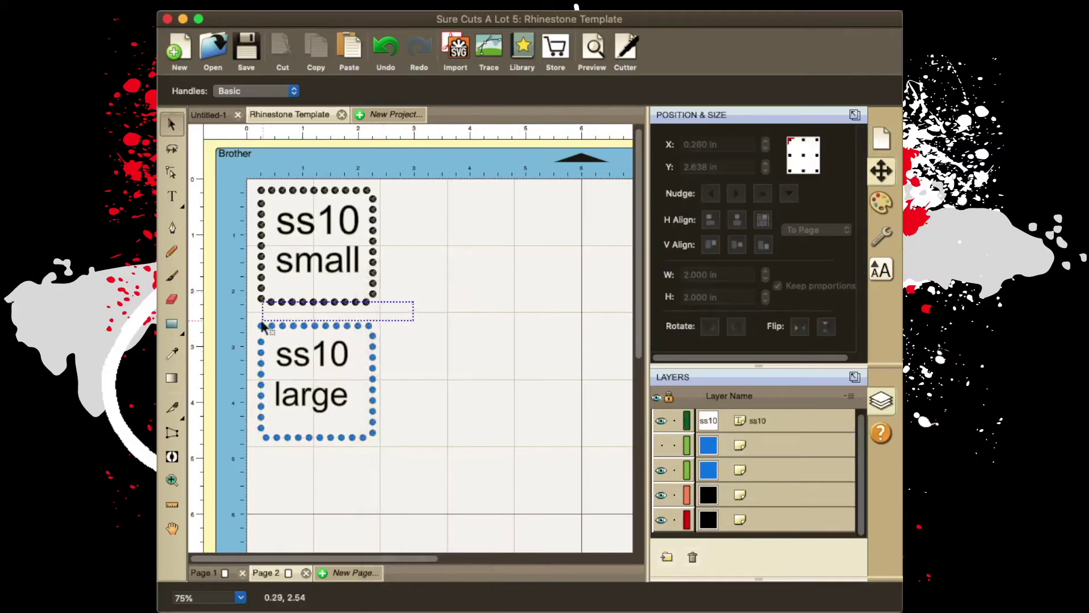
{"action": "left_click_drag", "start_coordinate": [262, 326], "coordinate": [237, 487]}
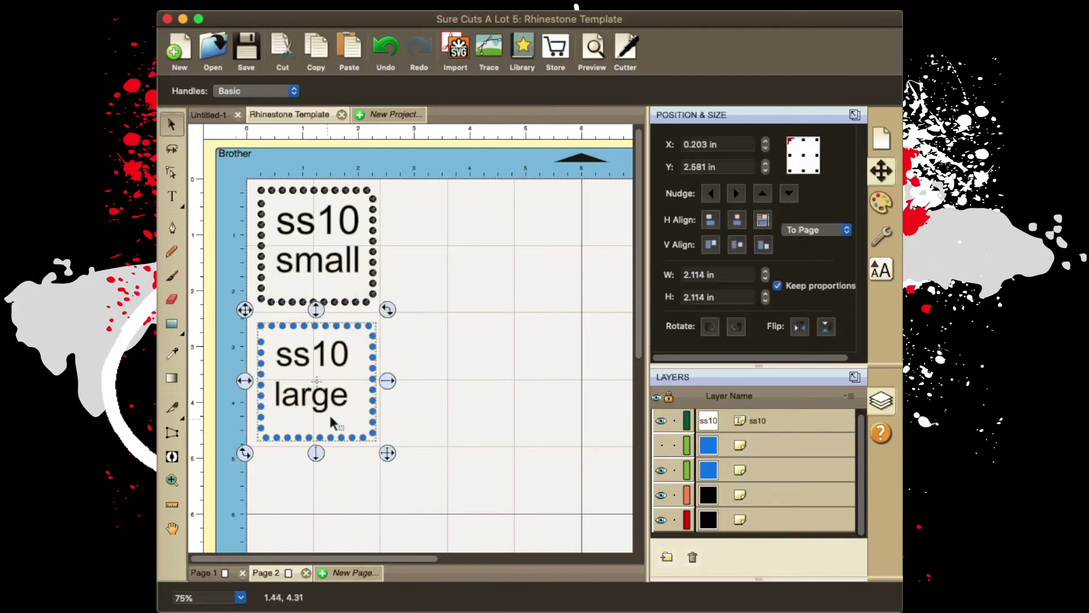
{"action": "right_click", "coordinate": [373, 400]}
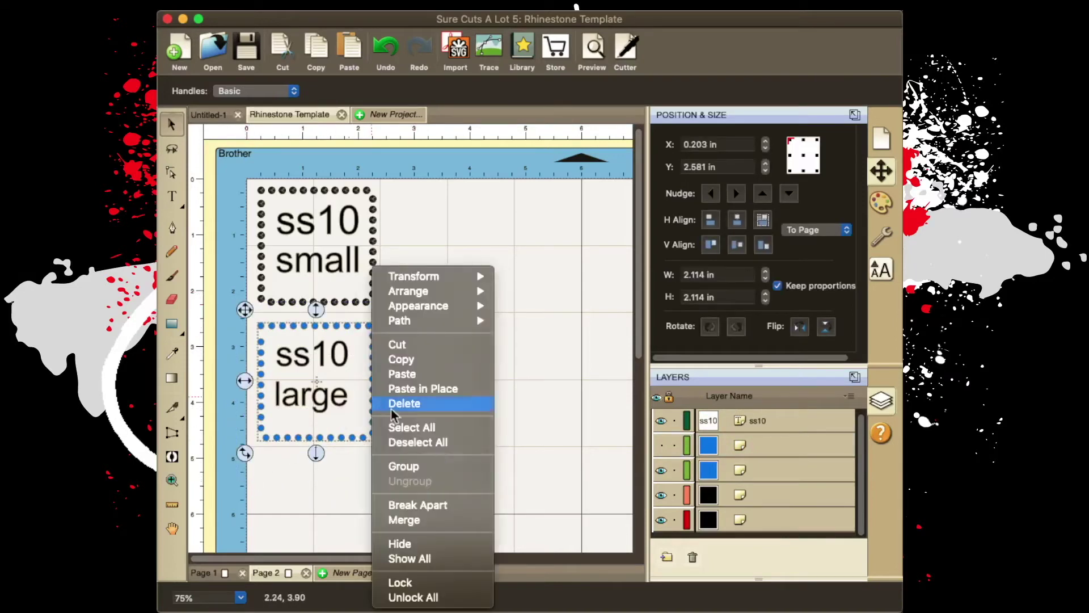
{"action": "left_click", "coordinate": [412, 518]}
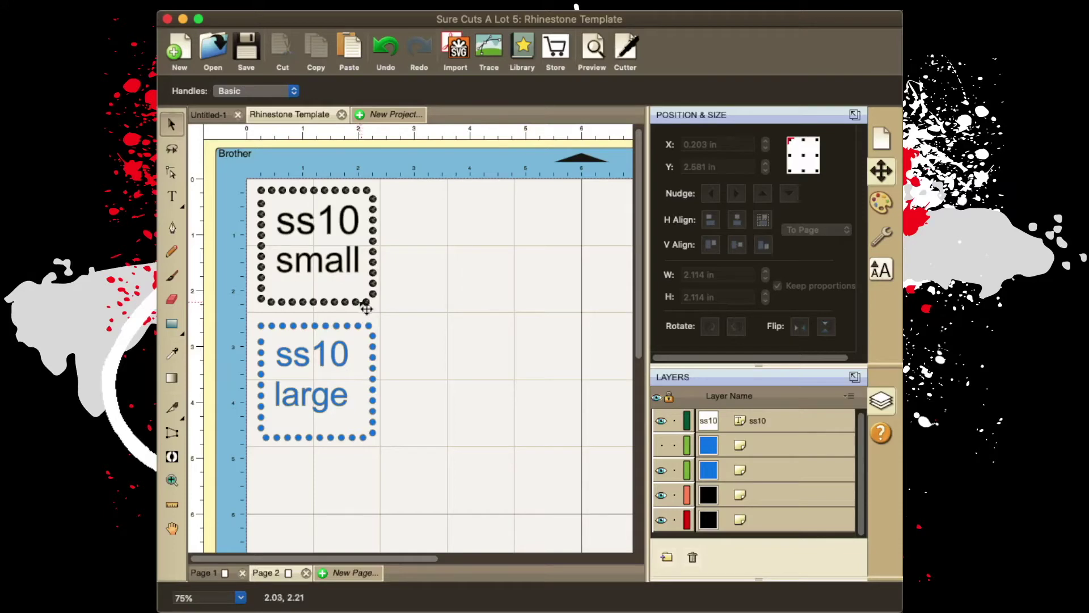
Break apart the black ss10 small design and merge its text and stones together
{"action": "left_click_drag", "start_coordinate": [395, 313], "coordinate": [231, 178]}
{"action": "left_click", "coordinate": [445, 282]}
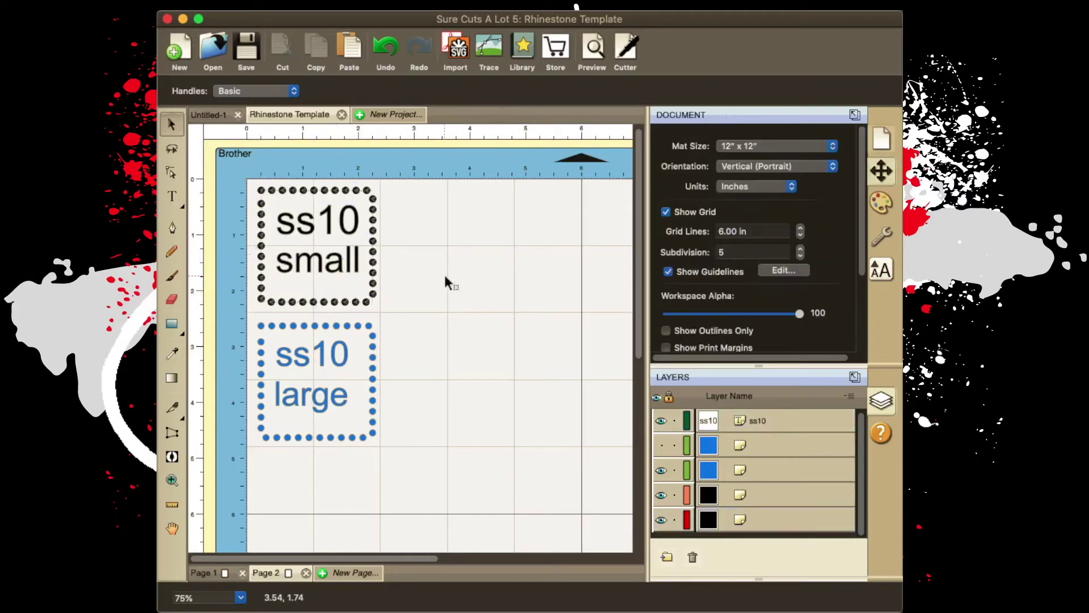
{"action": "left_click", "coordinate": [377, 248]}
{"action": "right_click", "coordinate": [374, 238]}
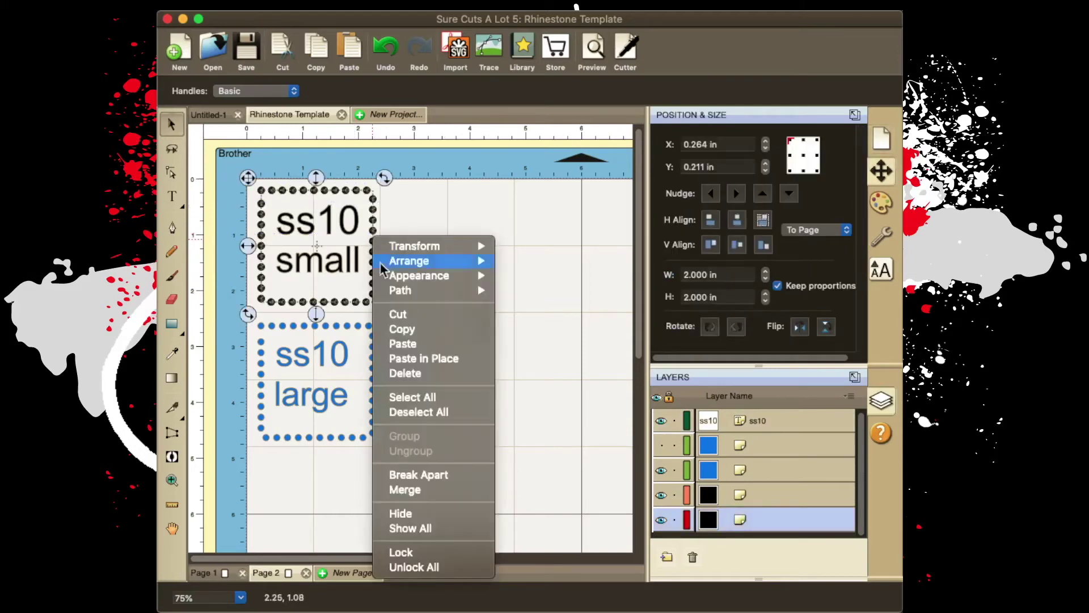
{"action": "left_click", "coordinate": [418, 475]}
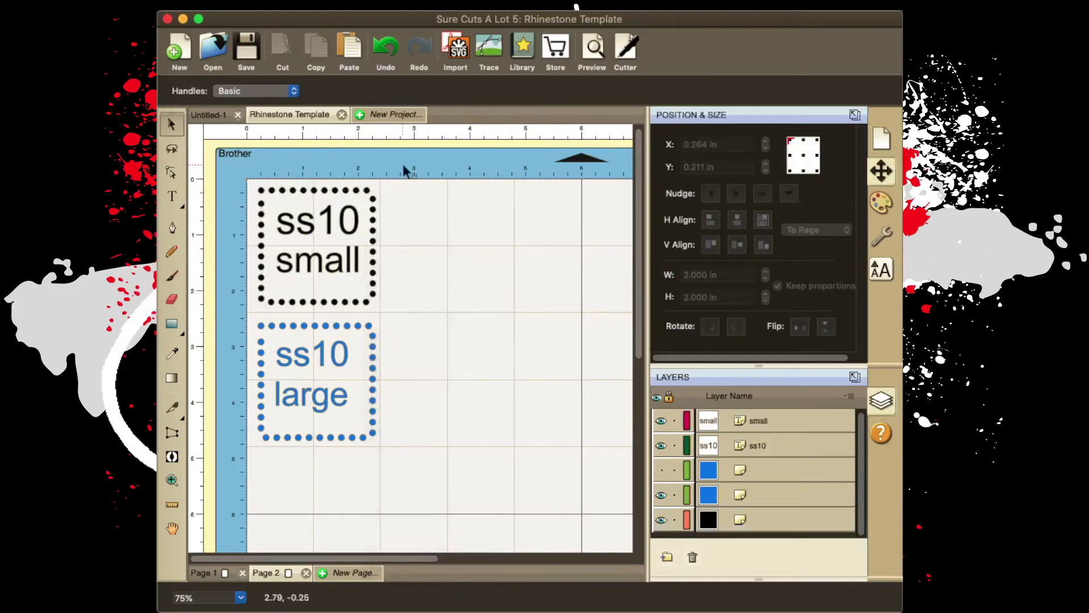
{"action": "left_click_drag", "start_coordinate": [403, 166], "coordinate": [227, 321]}
{"action": "right_click", "coordinate": [277, 306]}
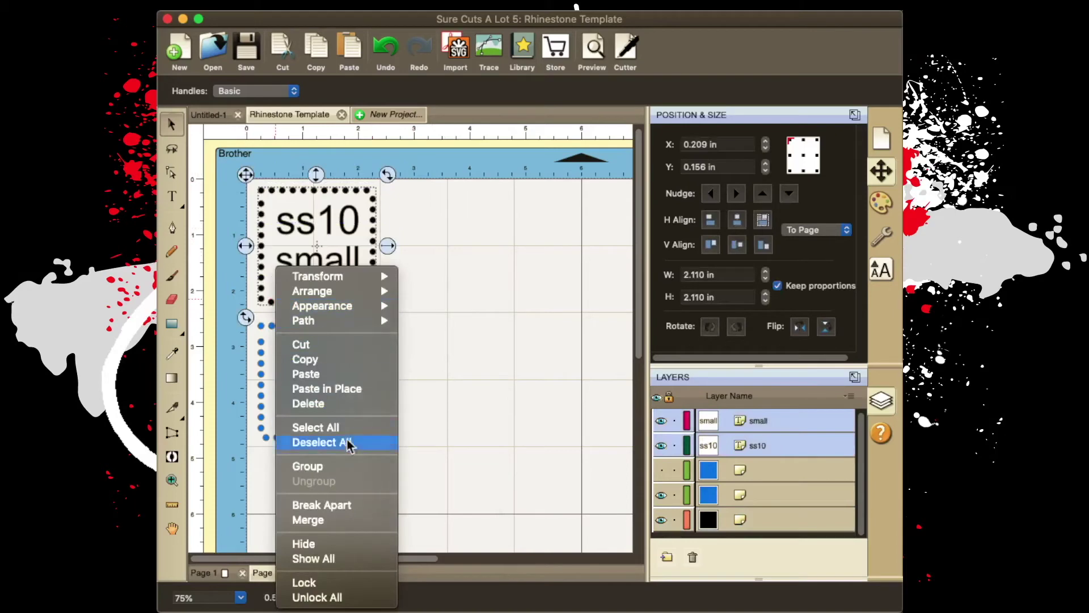
{"action": "left_click", "coordinate": [311, 520]}
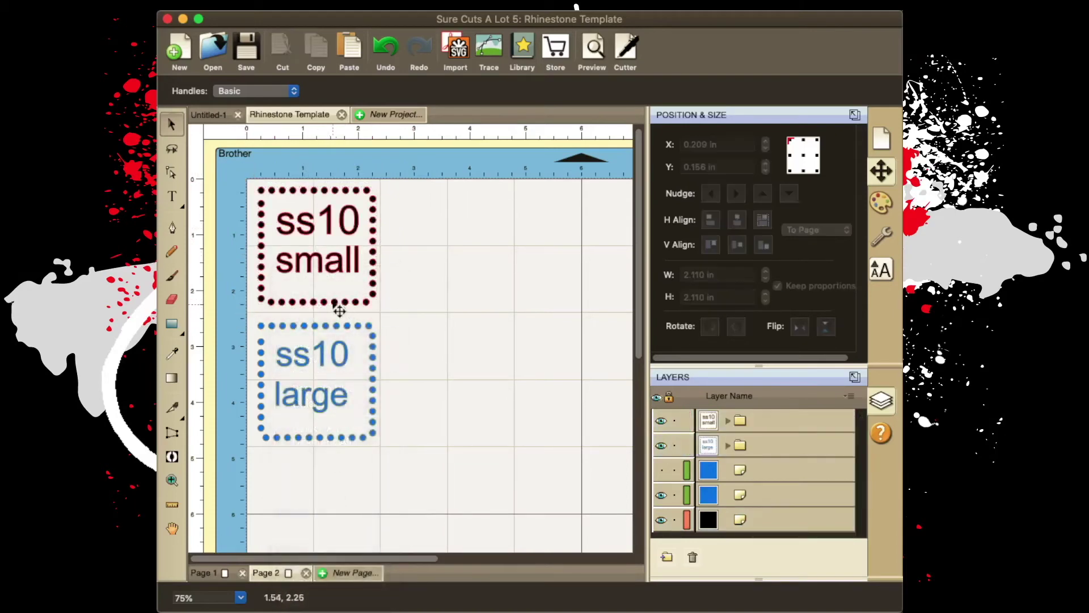
Move the large design up over the small one and back down below it
{"action": "mouse_move", "coordinate": [339, 310]}
{"action": "left_mouse_down"}
{"action": "mouse_move", "coordinate": [428, 309]}
{"action": "mouse_move", "coordinate": [340, 315]}
{"action": "left_mouse_up"}
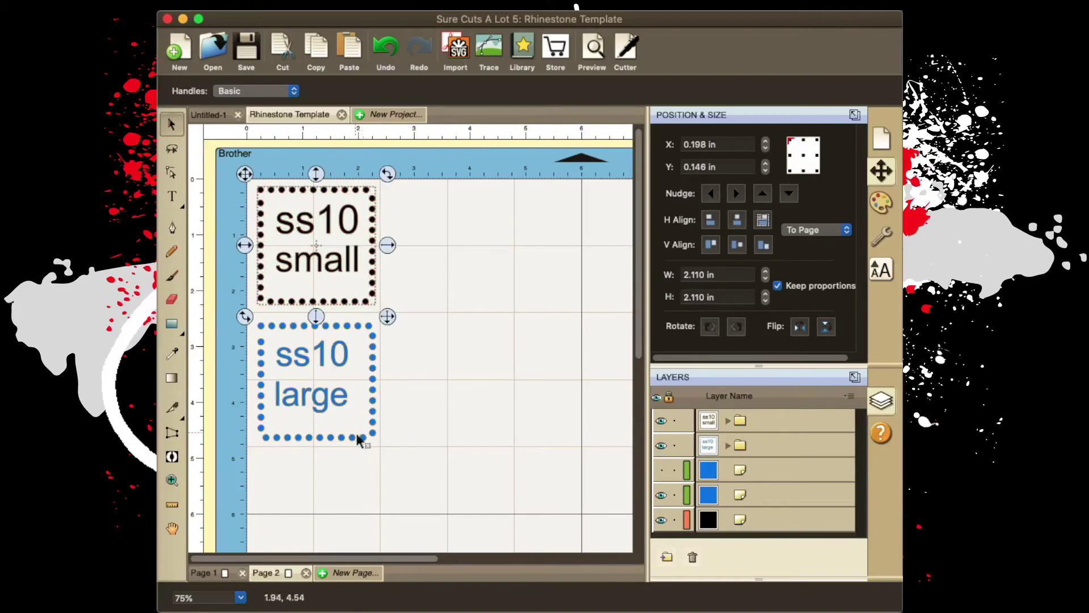
{"action": "left_click_drag", "start_coordinate": [358, 442], "coordinate": [359, 301]}
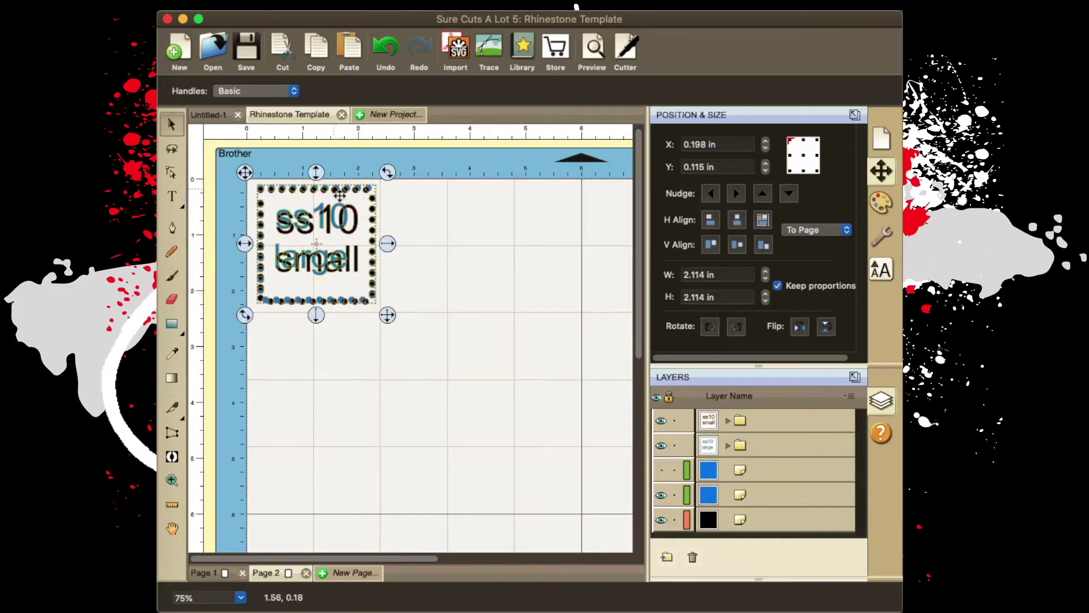
{"action": "left_click_drag", "start_coordinate": [330, 274], "coordinate": [328, 414]}
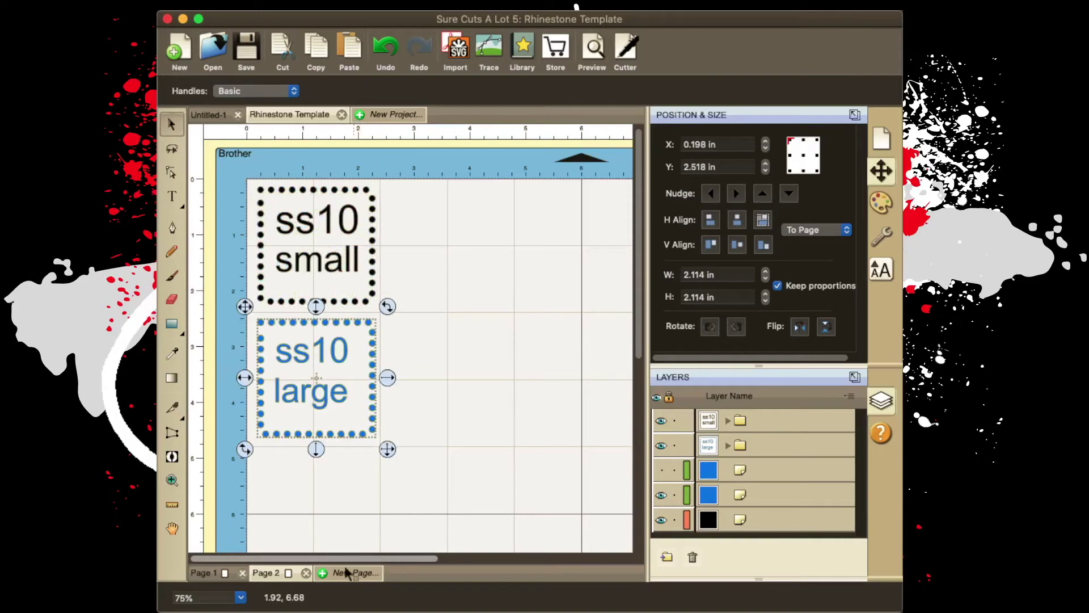
Drag the off-mat black 2-inch square onto the mat beside the ss10 designs
{"action": "left_click_drag", "start_coordinate": [389, 559], "coordinate": [502, 559]}
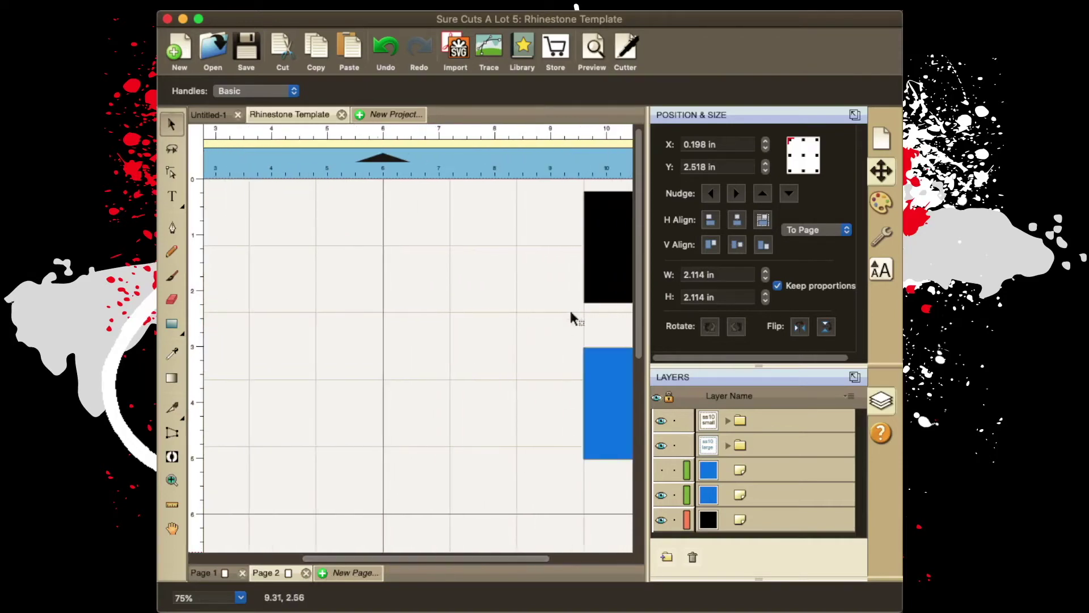
{"action": "left_click_drag", "start_coordinate": [579, 286], "coordinate": [274, 302]}
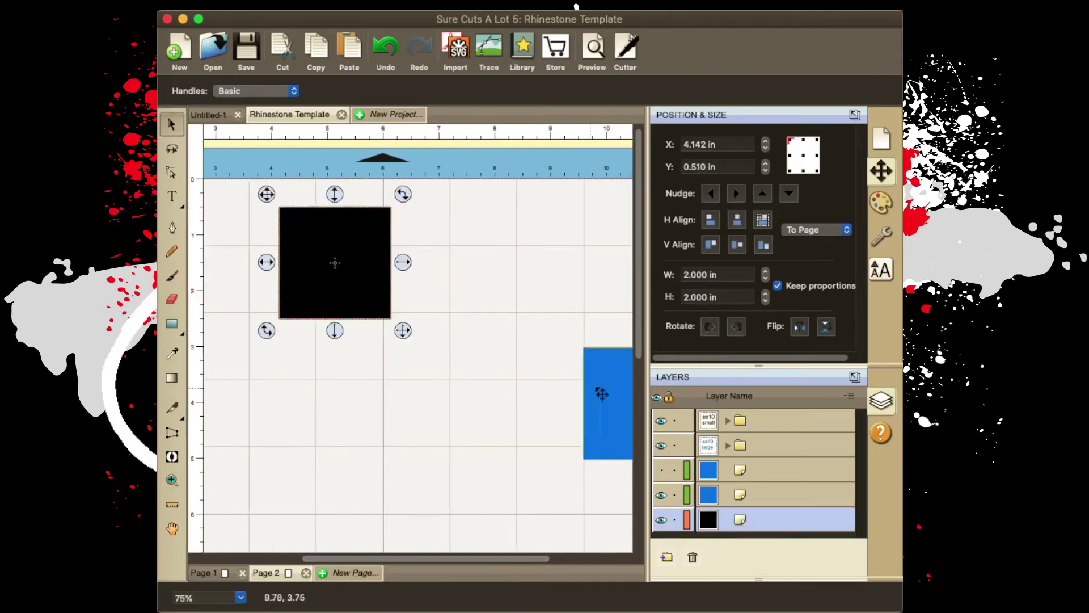
{"action": "left_click_drag", "start_coordinate": [372, 558], "coordinate": [267, 559]}
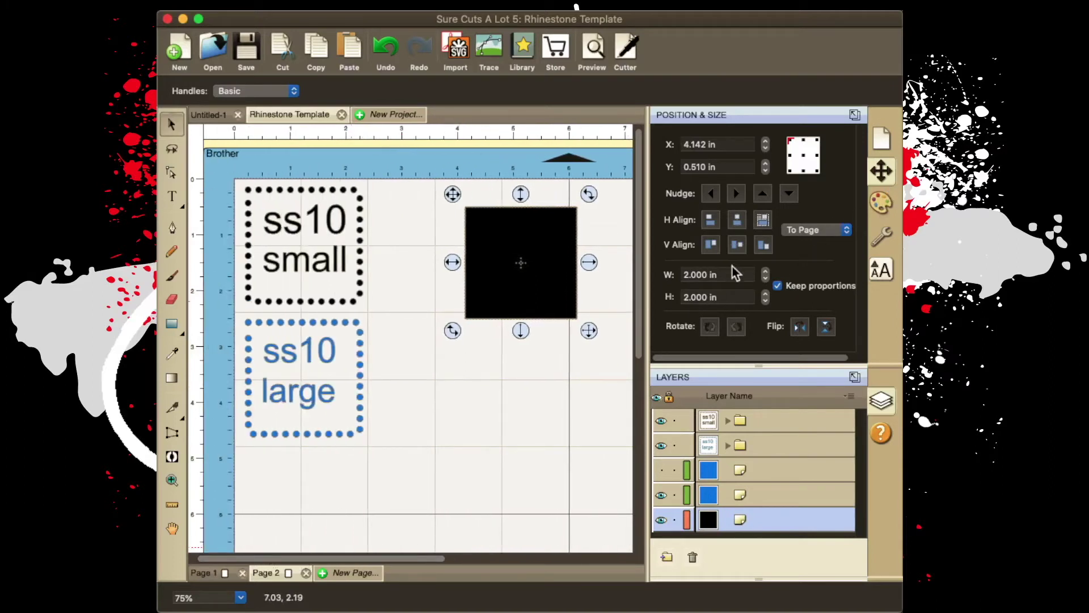
{"action": "right_click", "coordinate": [522, 243]}
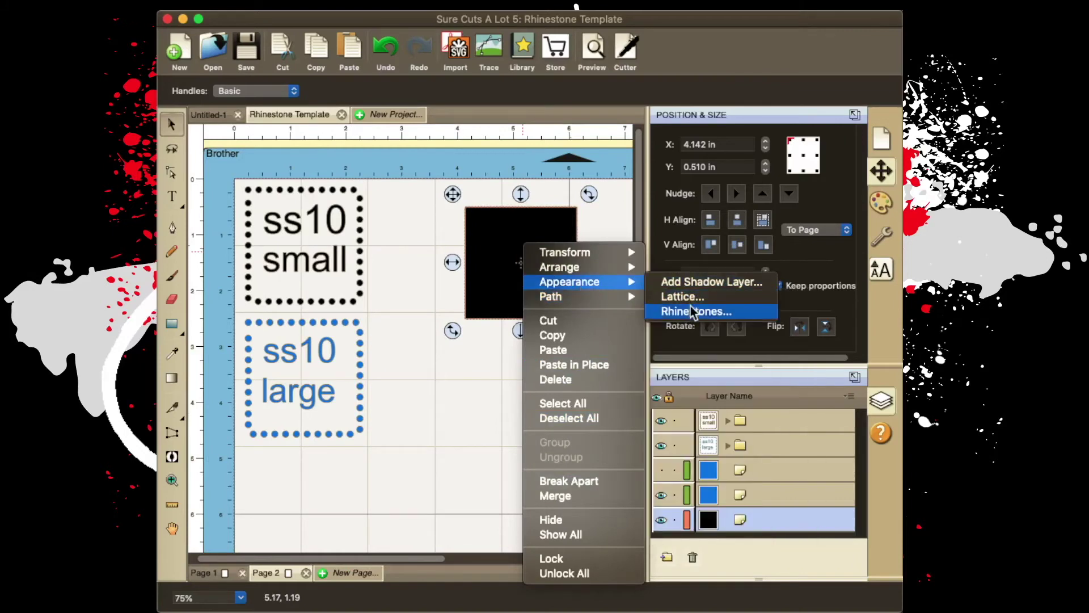
Convert the black square into an outline of round SS 14 (PP 27) rhinestones, 3.50 mm each
{"action": "left_click", "coordinate": [691, 308]}
{"action": "scroll", "coordinate": [630, 228], "scroll_direction": "down", "scroll_amount": 5}
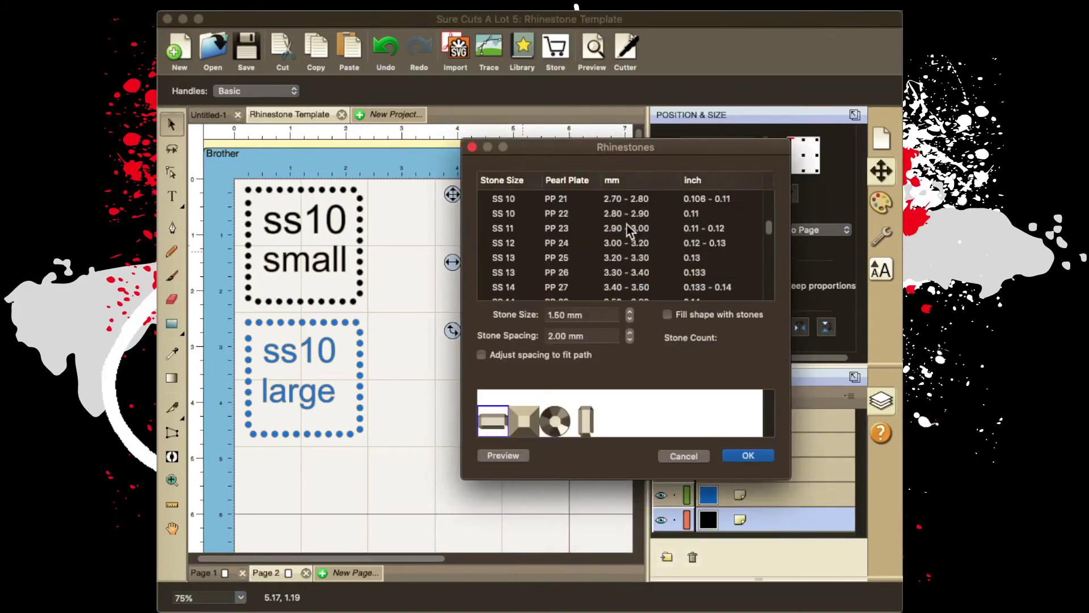
{"action": "scroll", "coordinate": [672, 286], "scroll_direction": "down", "scroll_amount": 1}
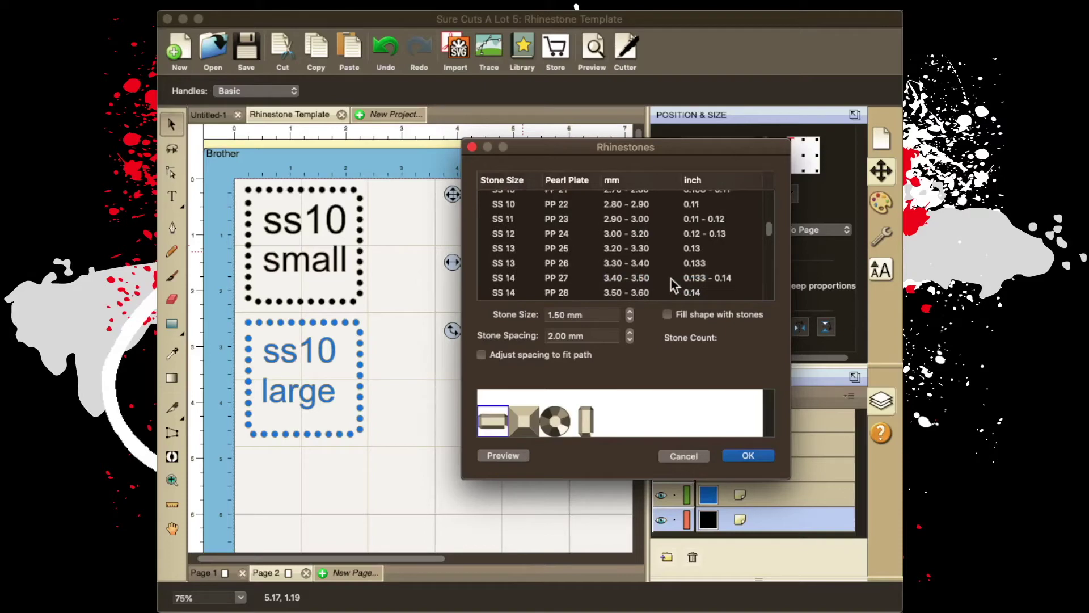
{"action": "left_click", "coordinate": [695, 280]}
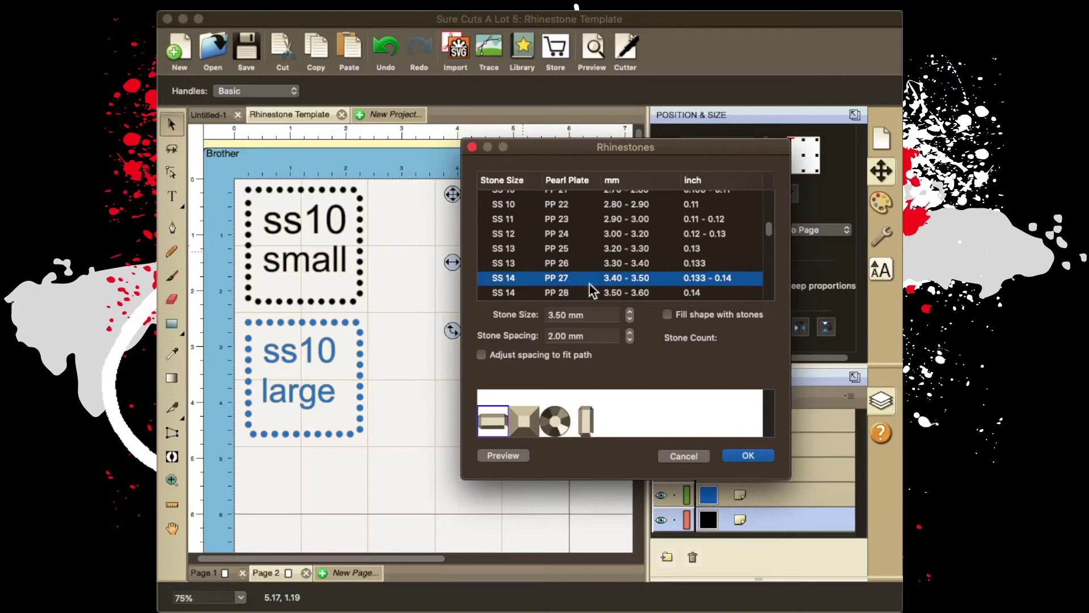
{"action": "left_click", "coordinate": [566, 427]}
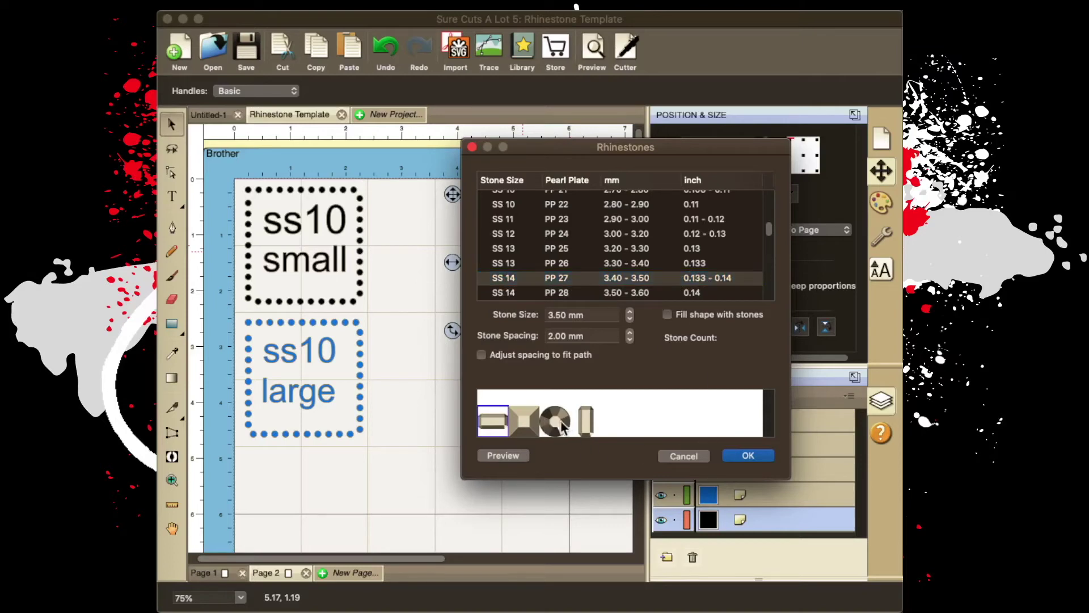
{"action": "left_click", "coordinate": [556, 425]}
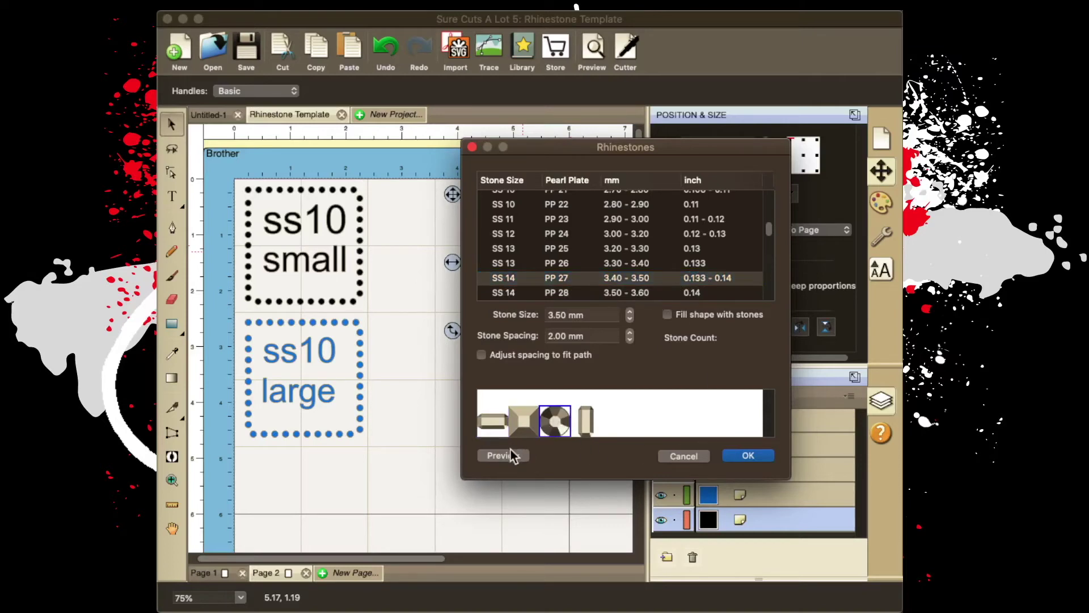
{"action": "left_click", "coordinate": [748, 455]}
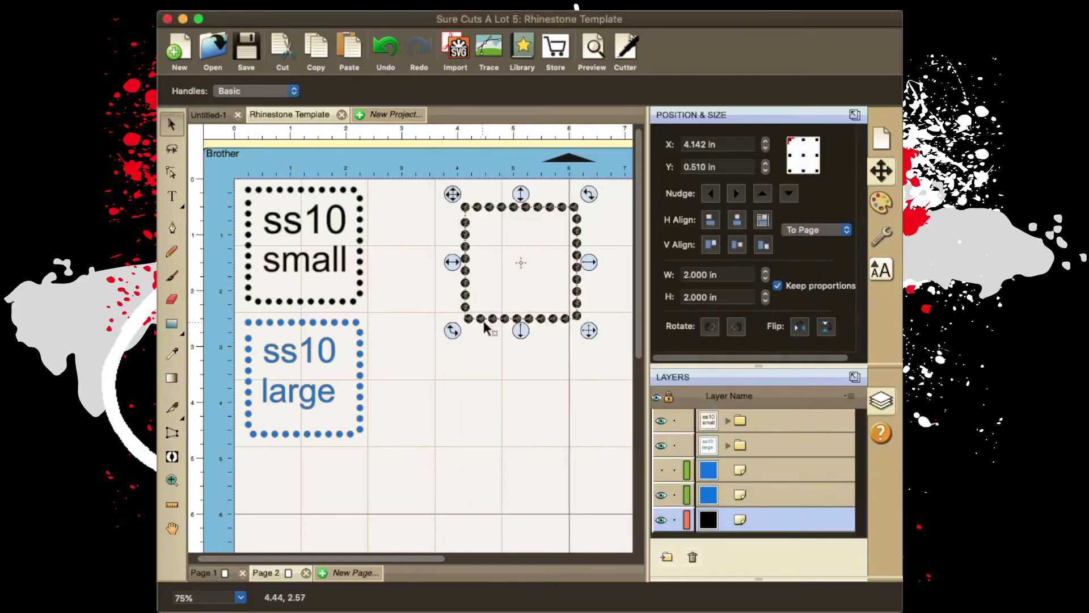
Move the empty rhinestone square beside the ss10 small design and reselect it
{"action": "left_click_drag", "start_coordinate": [489, 323], "coordinate": [404, 301]}
{"action": "left_click", "coordinate": [439, 356]}
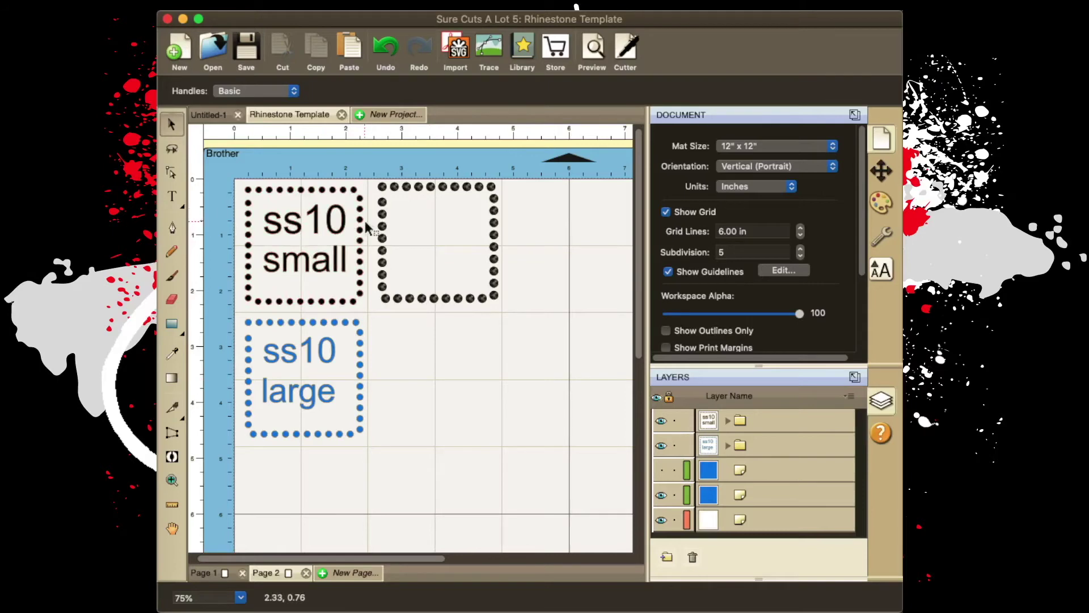
{"action": "left_click", "coordinate": [438, 232]}
Add two text labels, 'ss14' and 'small' below it, beside the square
{"action": "left_click", "coordinate": [172, 197]}
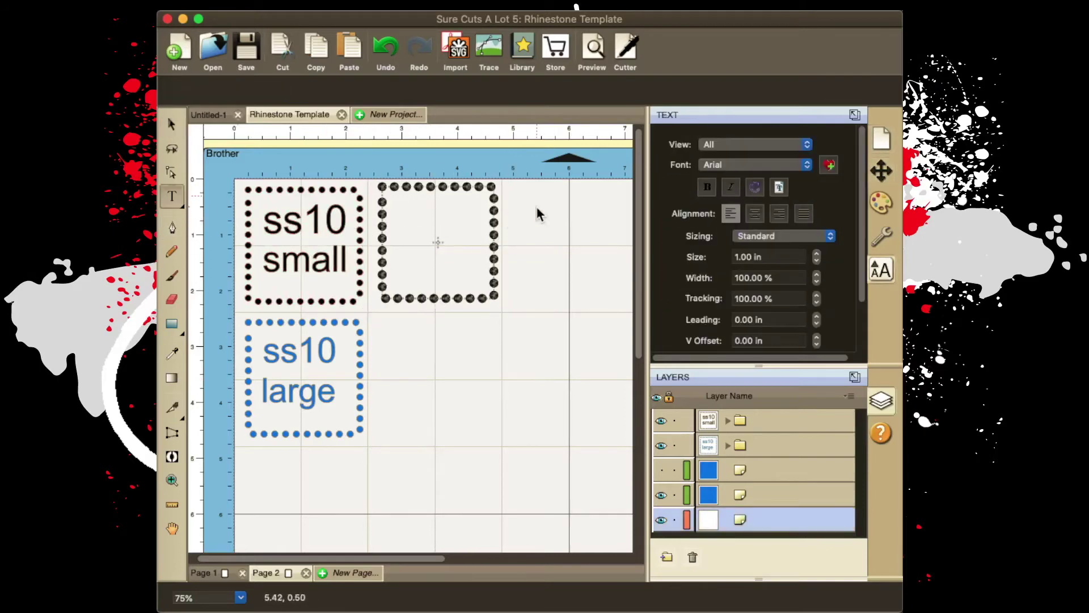
{"action": "left_click", "coordinate": [541, 227]}
{"action": "type", "text": "ss14"}
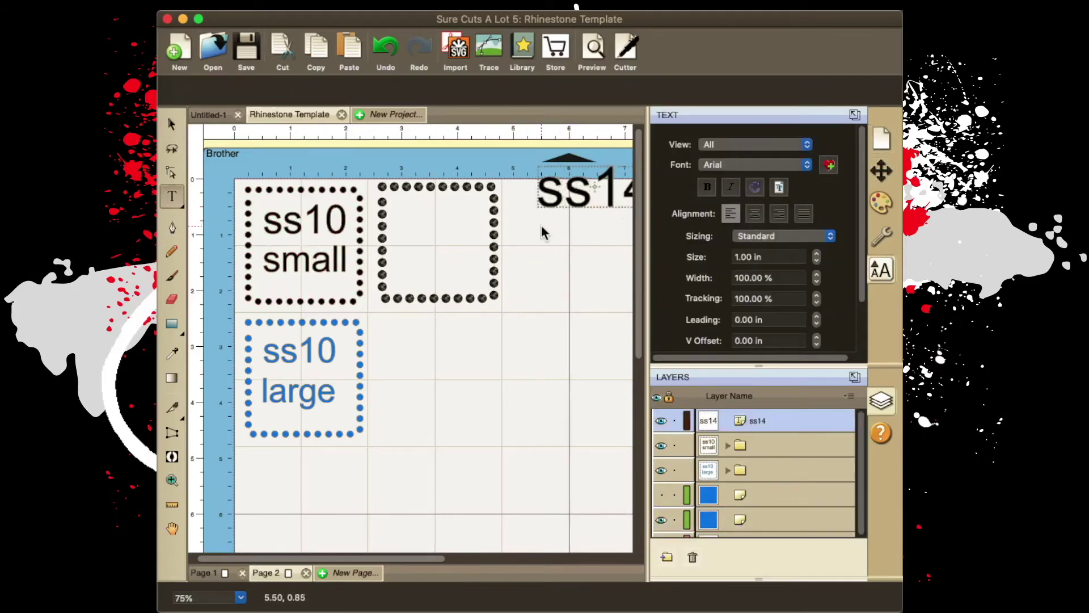
{"action": "left_click", "coordinate": [529, 250]}
{"action": "type", "text": "s"}
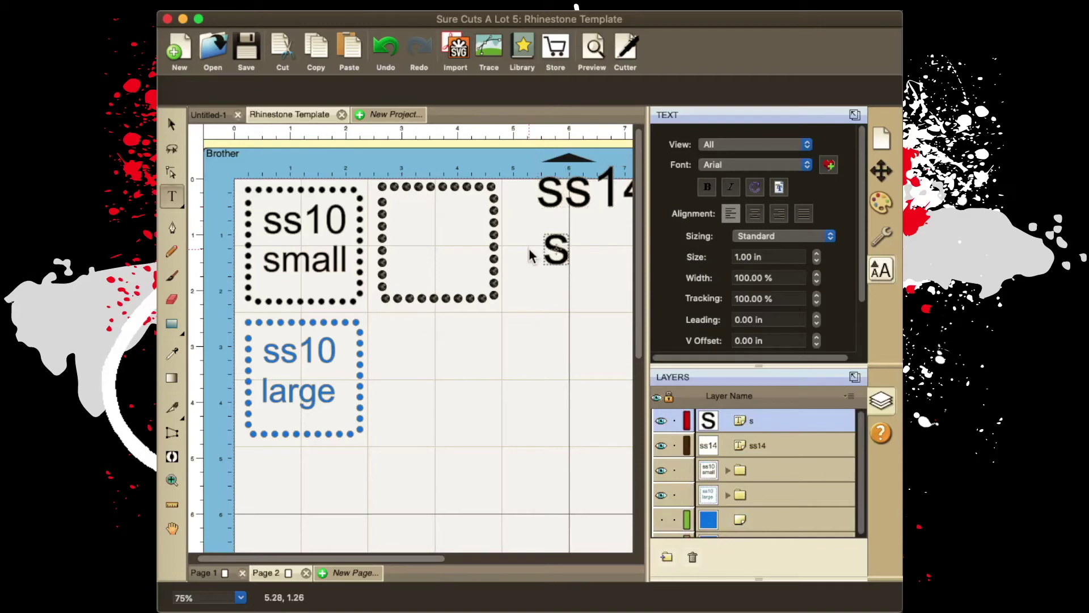
{"action": "type", "text": "mall"}
{"action": "left_click", "coordinate": [529, 316]}
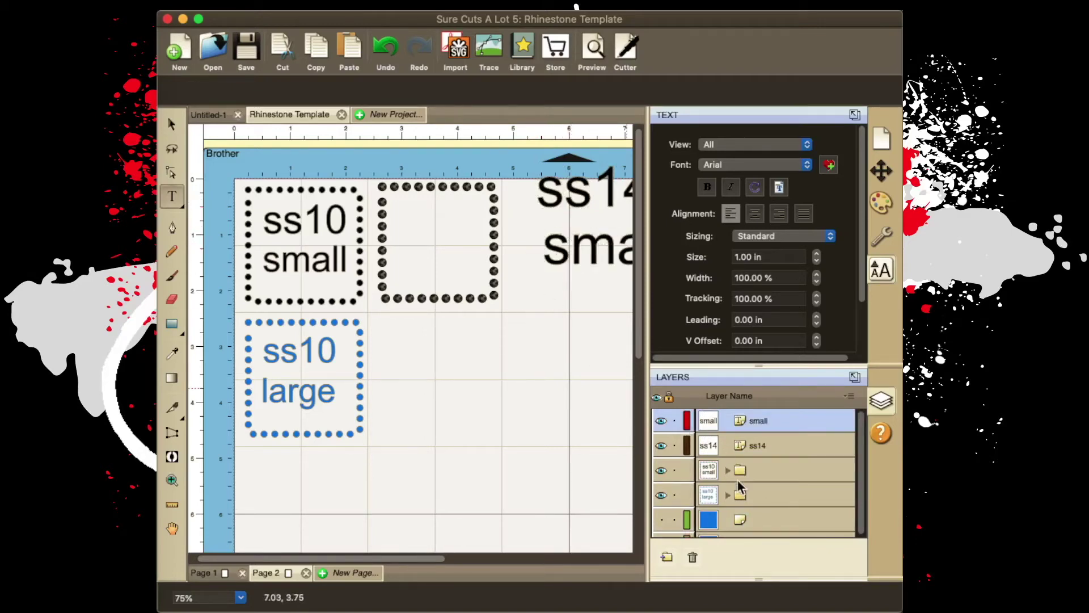
{"action": "left_click", "coordinate": [444, 299]}
Lock the bottom layer and fit shrunken 'ss14' and 'small' labels inside the empty square
{"action": "left_click", "coordinate": [171, 124]}
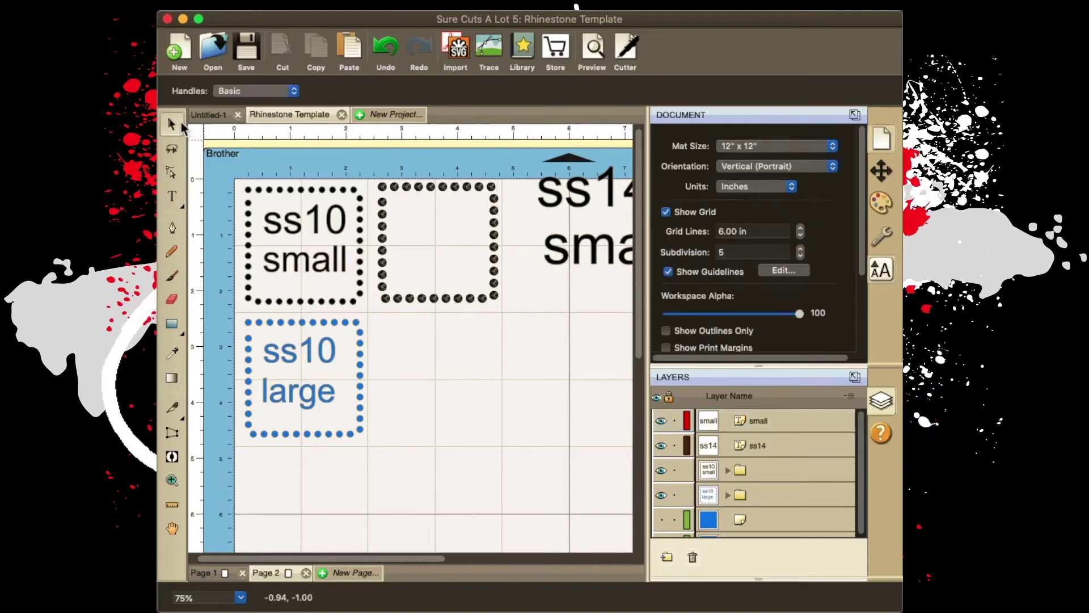
{"action": "left_click", "coordinate": [493, 260]}
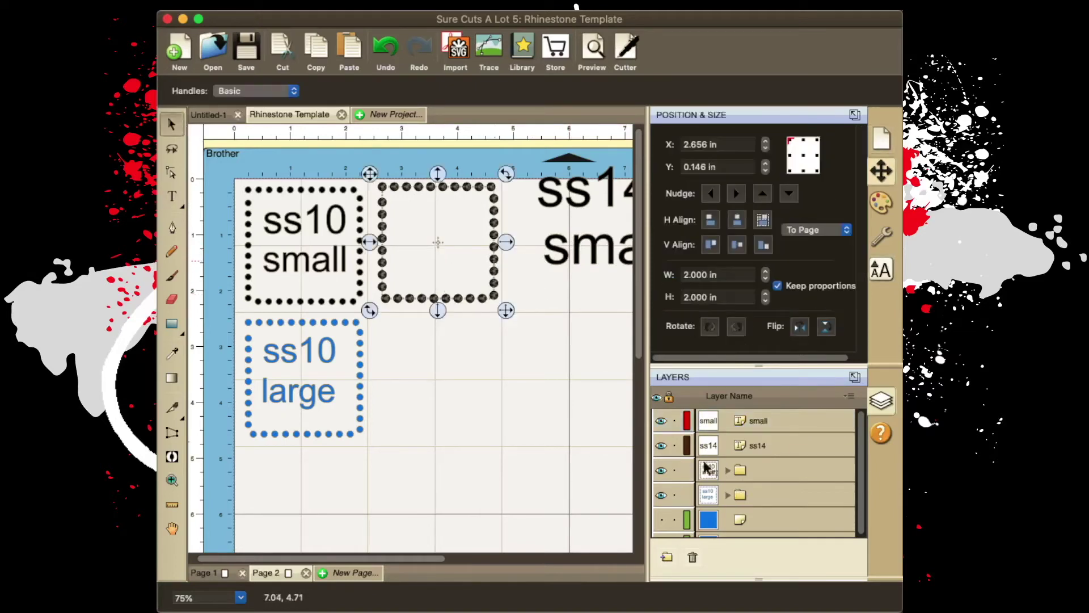
{"action": "scroll", "coordinate": [741, 493], "scroll_direction": "down", "scroll_amount": 2}
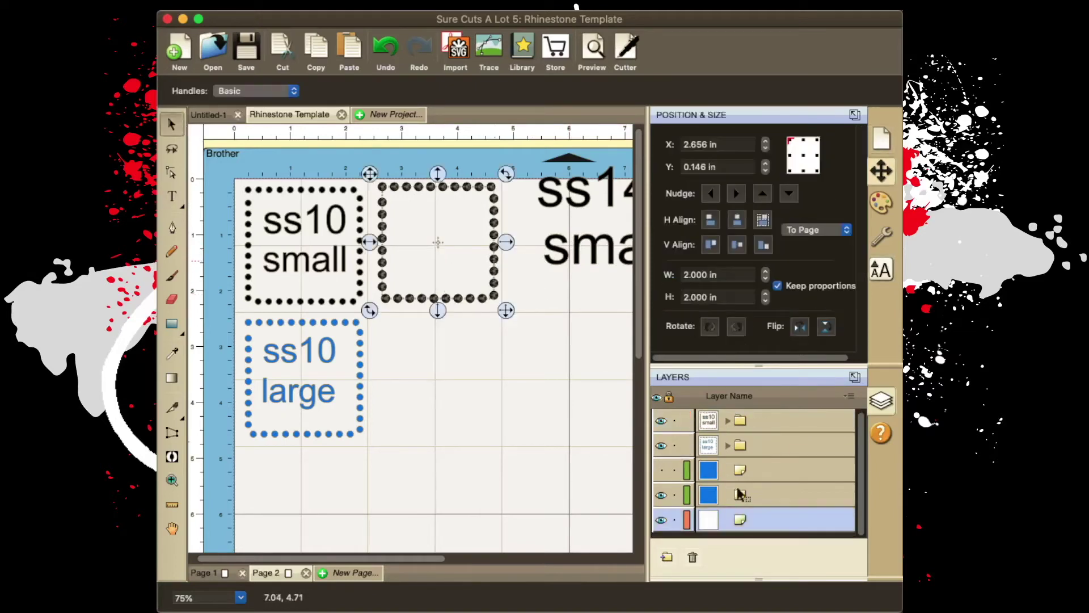
{"action": "left_click", "coordinate": [674, 520]}
{"action": "left_click_drag", "start_coordinate": [569, 196], "coordinate": [424, 228]}
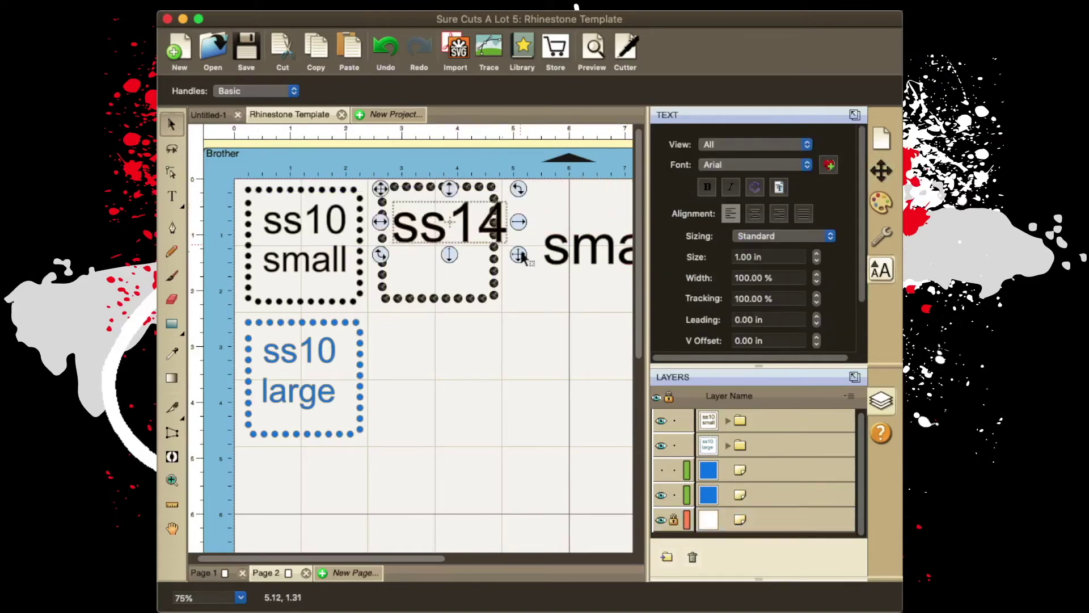
{"action": "left_click_drag", "start_coordinate": [518, 250], "coordinate": [437, 224]}
{"action": "left_click", "coordinate": [570, 256]}
{"action": "left_click_drag", "start_coordinate": [585, 258], "coordinate": [440, 278]}
{"action": "left_click_drag", "start_coordinate": [542, 303], "coordinate": [496, 299]}
{"action": "left_click", "coordinate": [567, 355]}
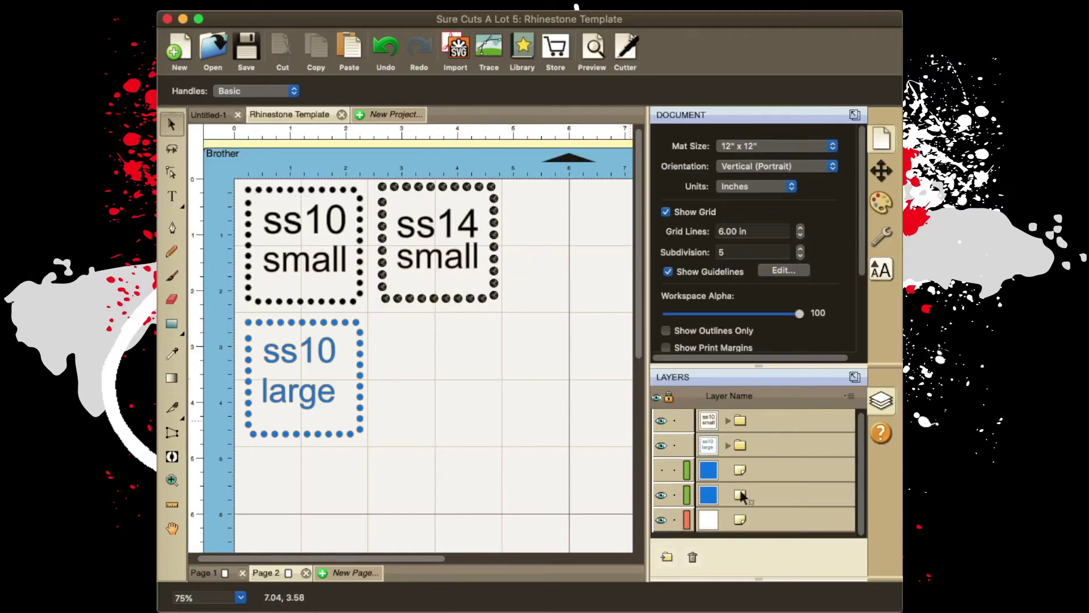
Break the ss14 square apart, then select all its pieces and merge them into one object
{"action": "left_click", "coordinate": [746, 518]}
{"action": "right_click", "coordinate": [497, 289]}
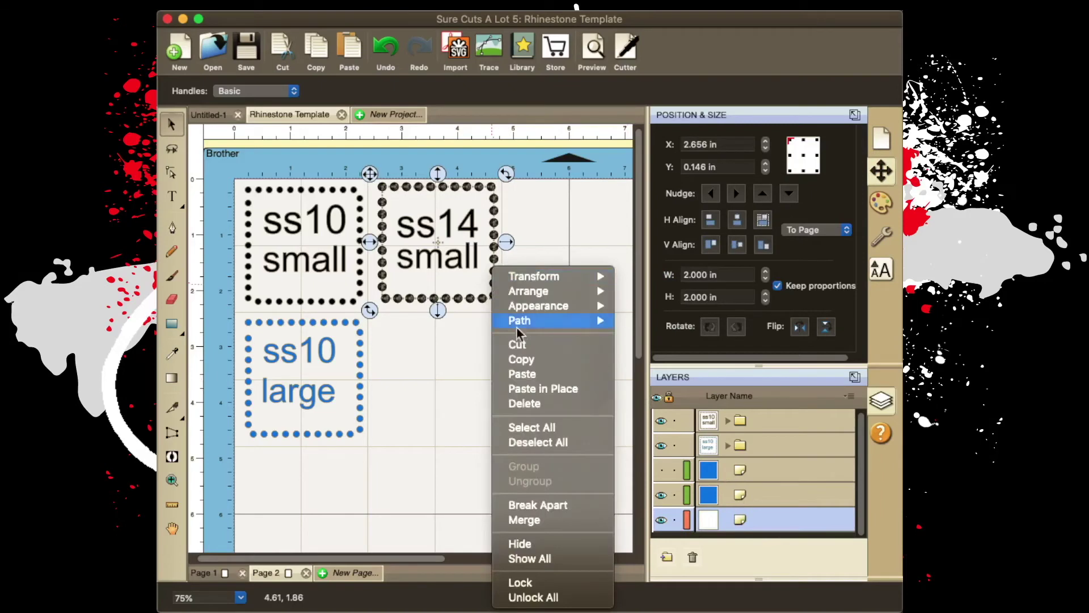
{"action": "left_click", "coordinate": [566, 504]}
{"action": "left_click_drag", "start_coordinate": [563, 355], "coordinate": [375, 168]}
{"action": "right_click", "coordinate": [494, 265]}
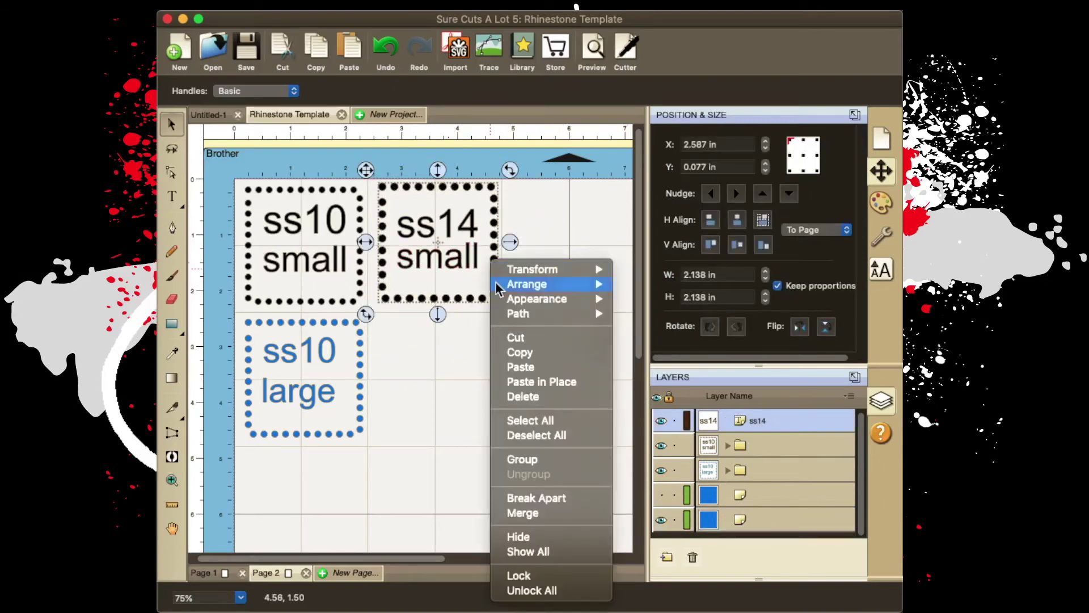
{"action": "left_click", "coordinate": [542, 518]}
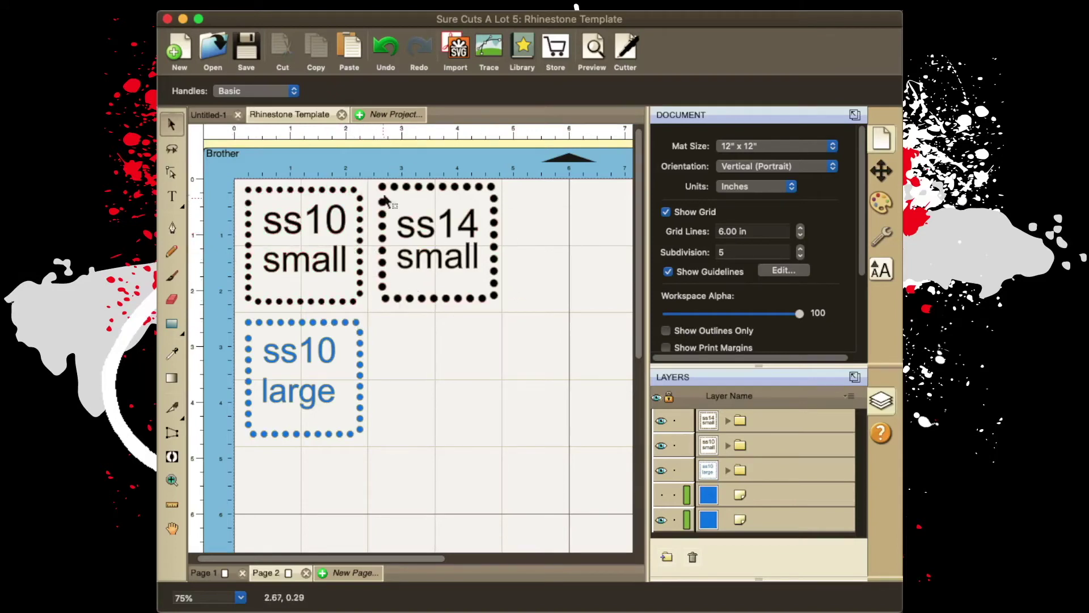
Nudge the ss14 small square right and down, then fit the whole 12x12 mat in the window
{"action": "left_click_drag", "start_coordinate": [423, 191], "coordinate": [433, 199]}
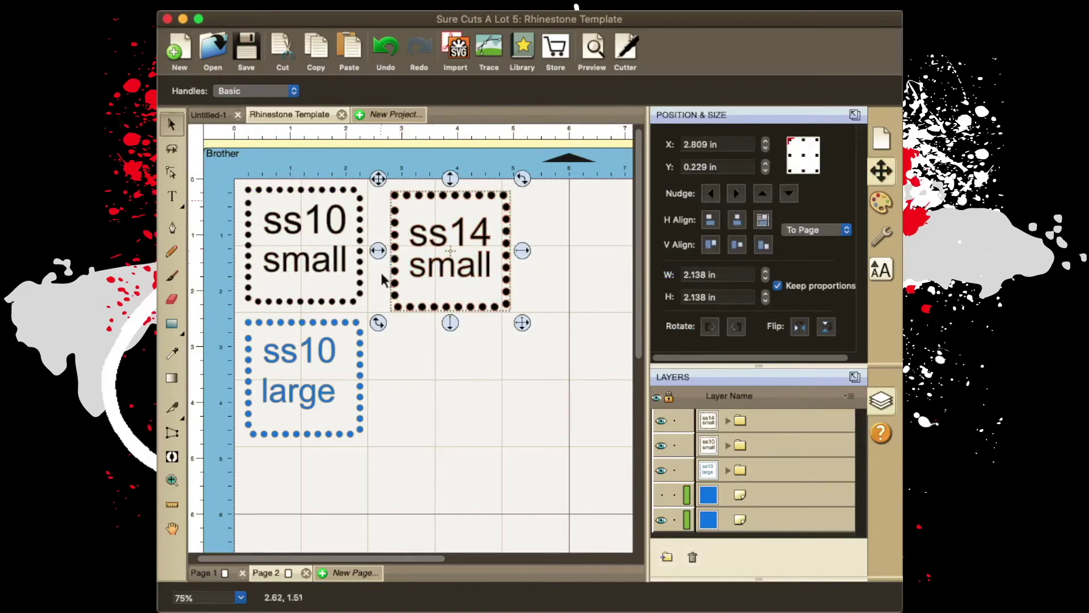
{"action": "left_click", "coordinate": [489, 411]}
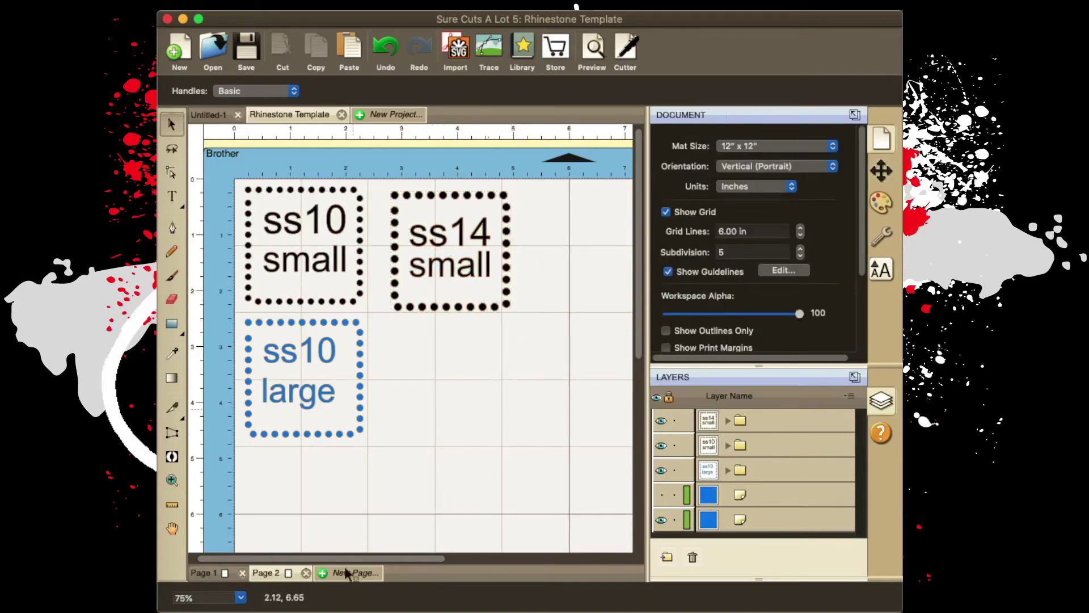
{"action": "left_click", "coordinate": [240, 598]}
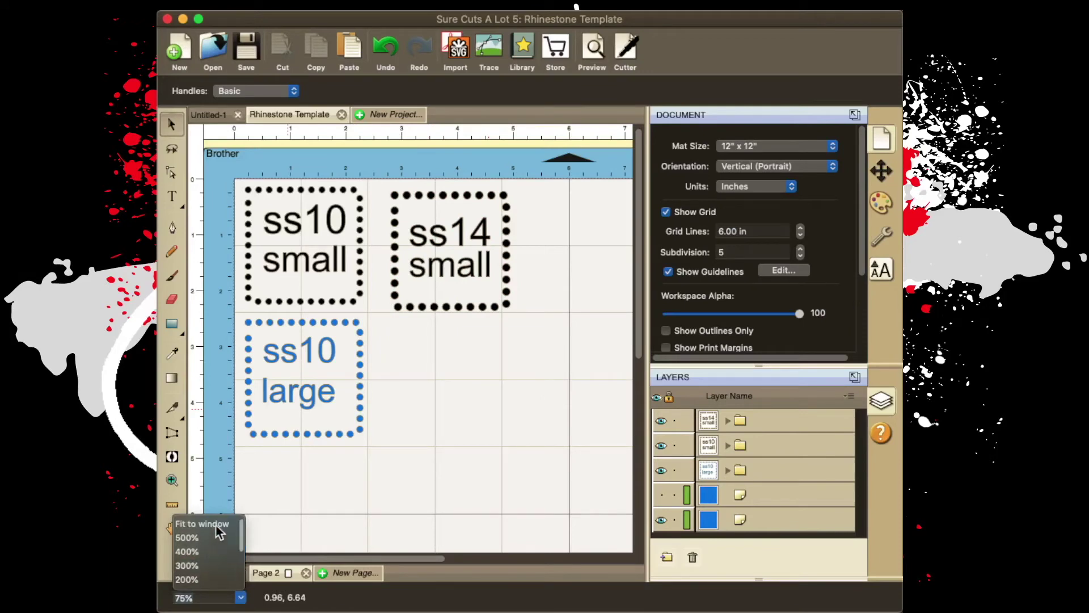
{"action": "left_click", "coordinate": [216, 524]}
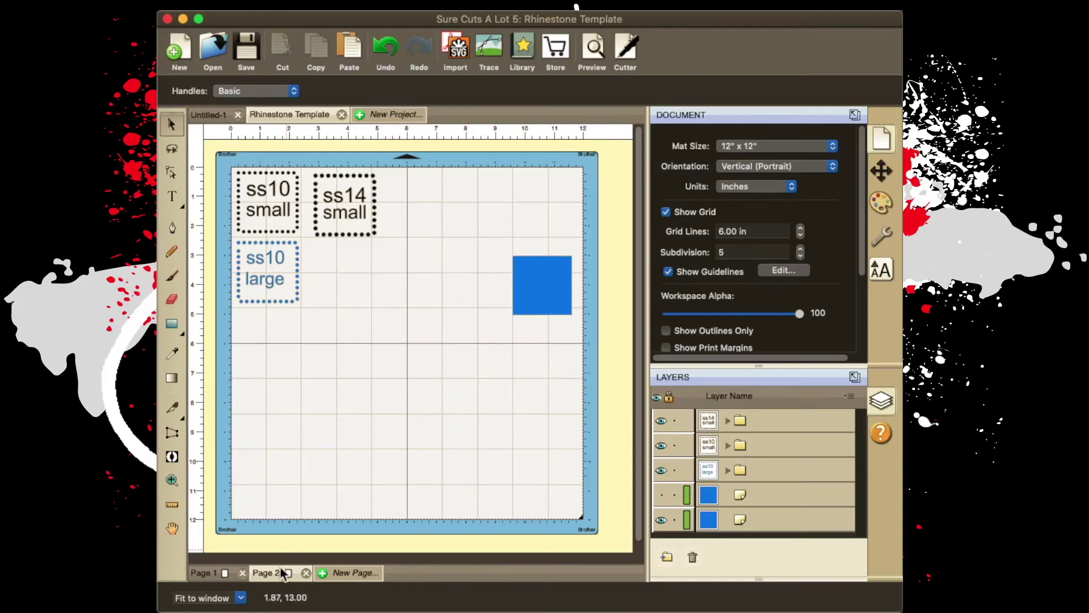
Switch to Page 1 and inspect the SS6 Small and SS13 Large squares
{"action": "left_click", "coordinate": [203, 572]}
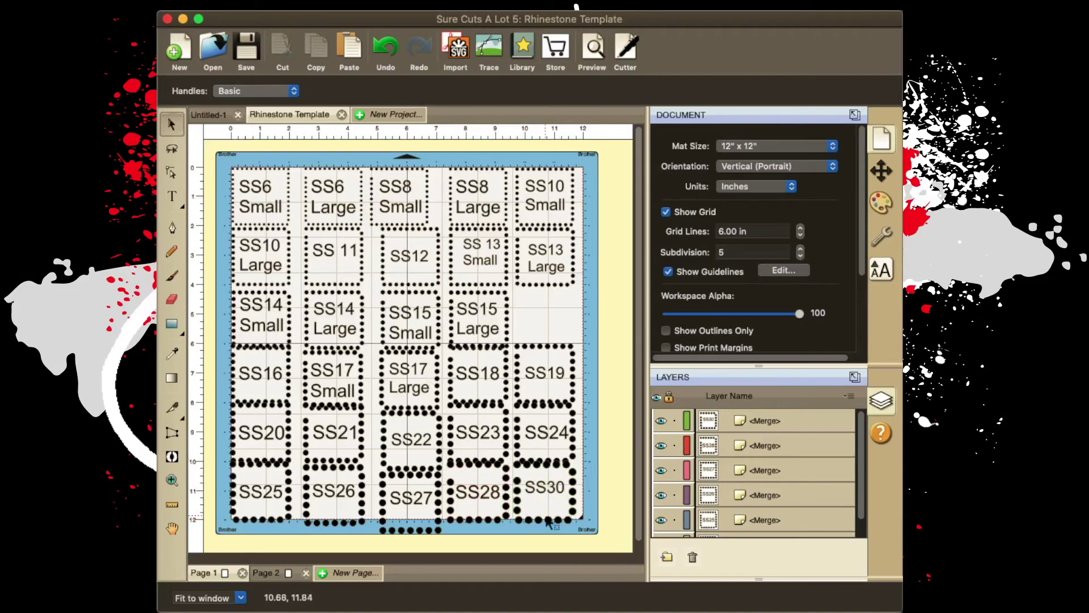
{"action": "left_click", "coordinate": [277, 213]}
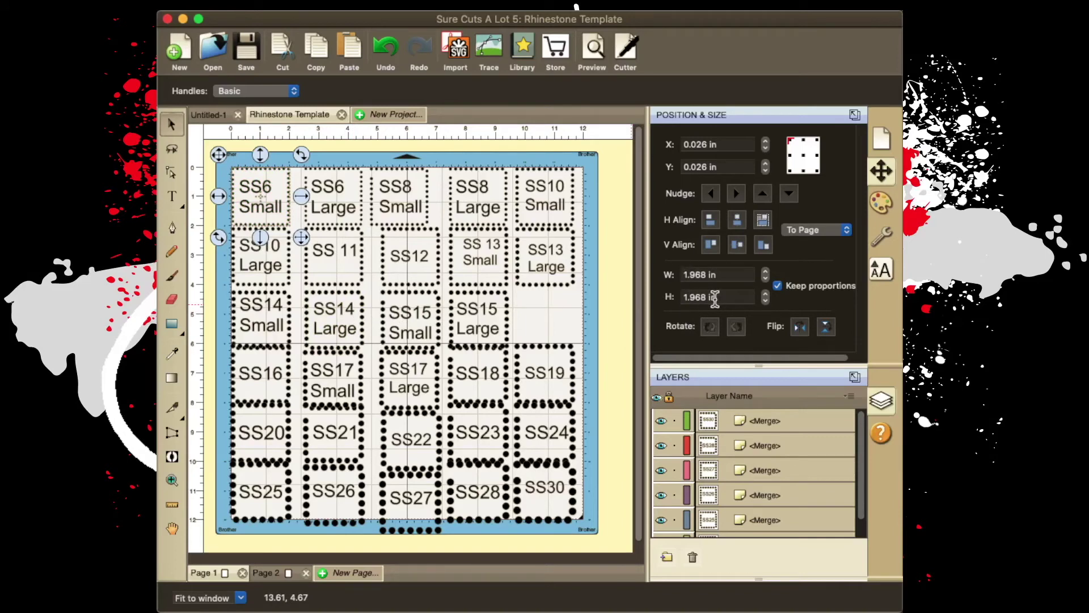
{"action": "left_click", "coordinate": [534, 288]}
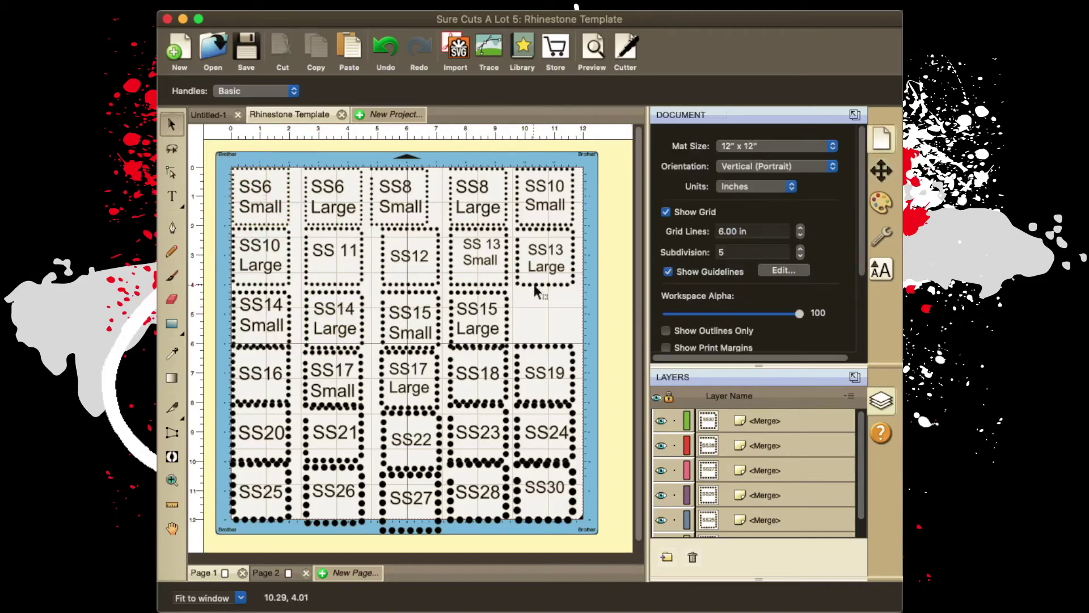
{"action": "left_click", "coordinate": [542, 273]}
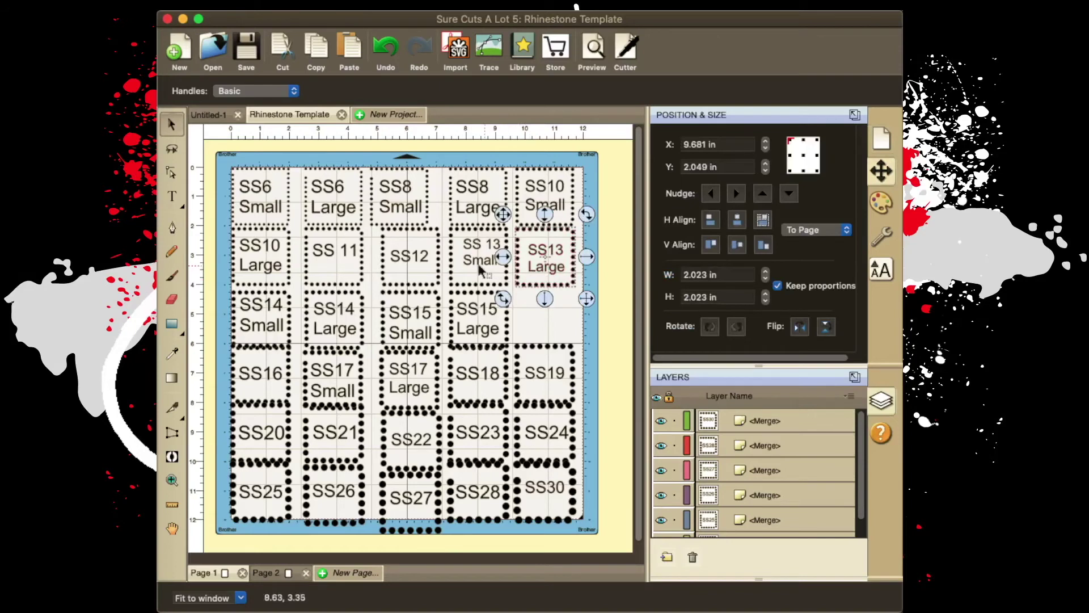
{"action": "left_click", "coordinate": [312, 250]}
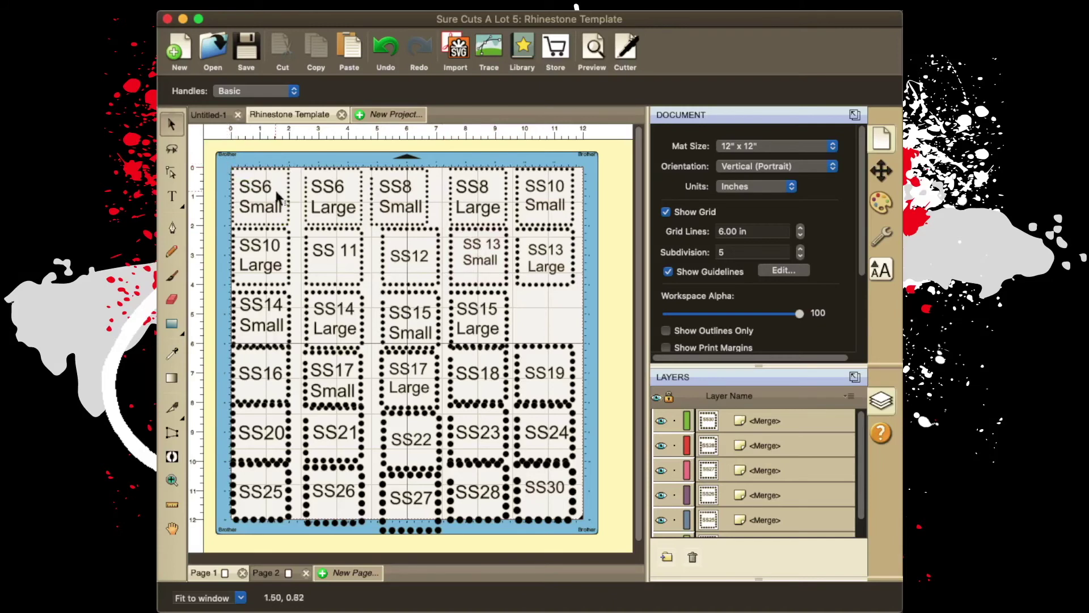
{"action": "left_click", "coordinate": [771, 430]}
{"action": "left_click", "coordinate": [777, 470]}
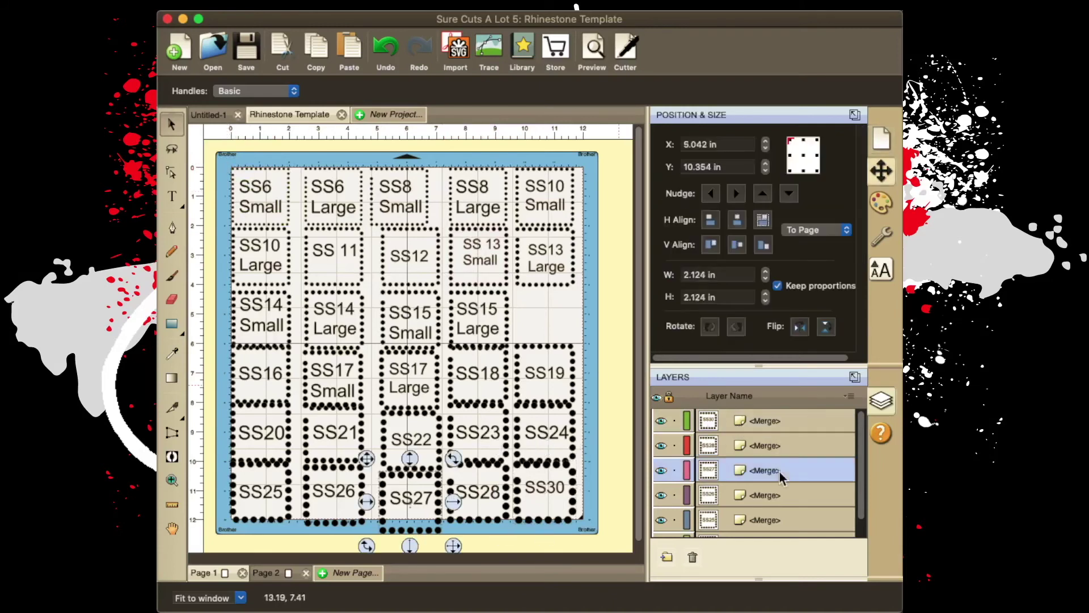
Swap SS19 and SS30: SS19 to the bottom-right corner, SS30 beside SS15 Large at X 9.677, Y 4.352 in
{"action": "left_click", "coordinate": [782, 517]}
{"action": "left_click", "coordinate": [576, 499]}
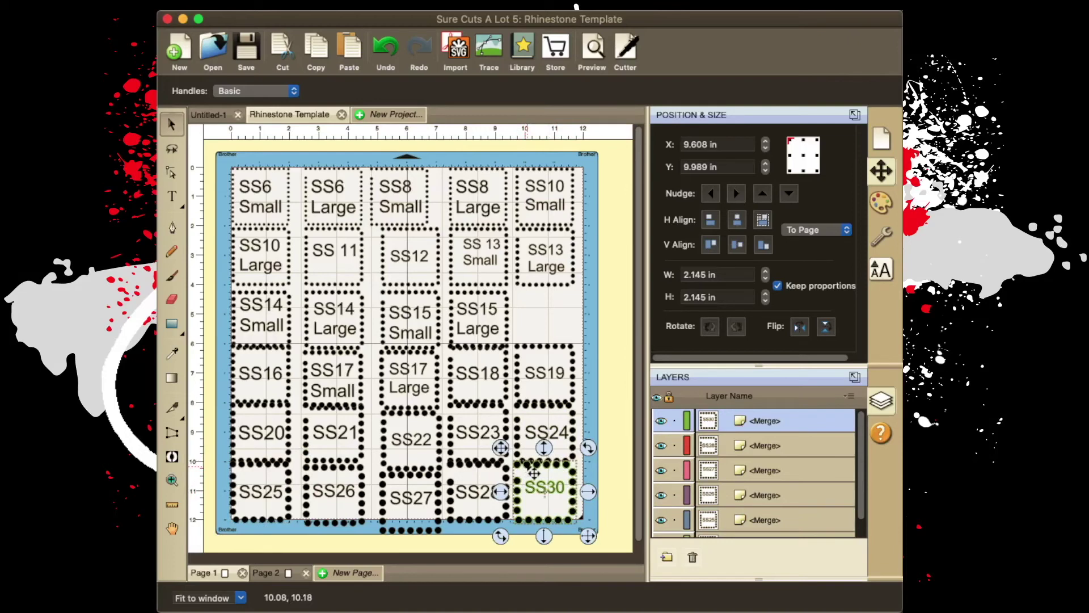
{"action": "left_click", "coordinate": [567, 437]}
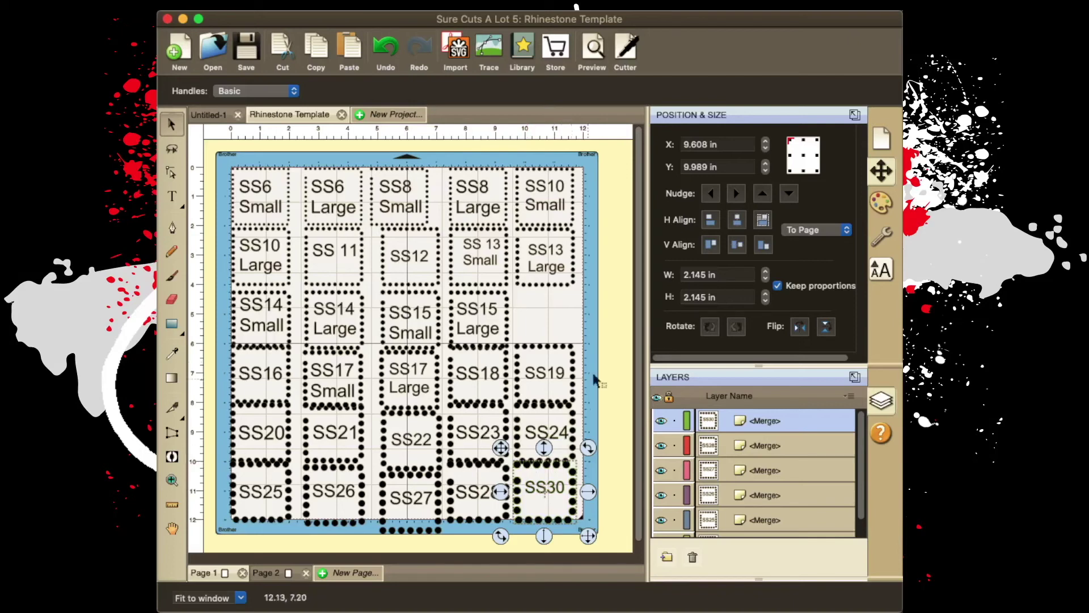
{"action": "left_click", "coordinate": [548, 379]}
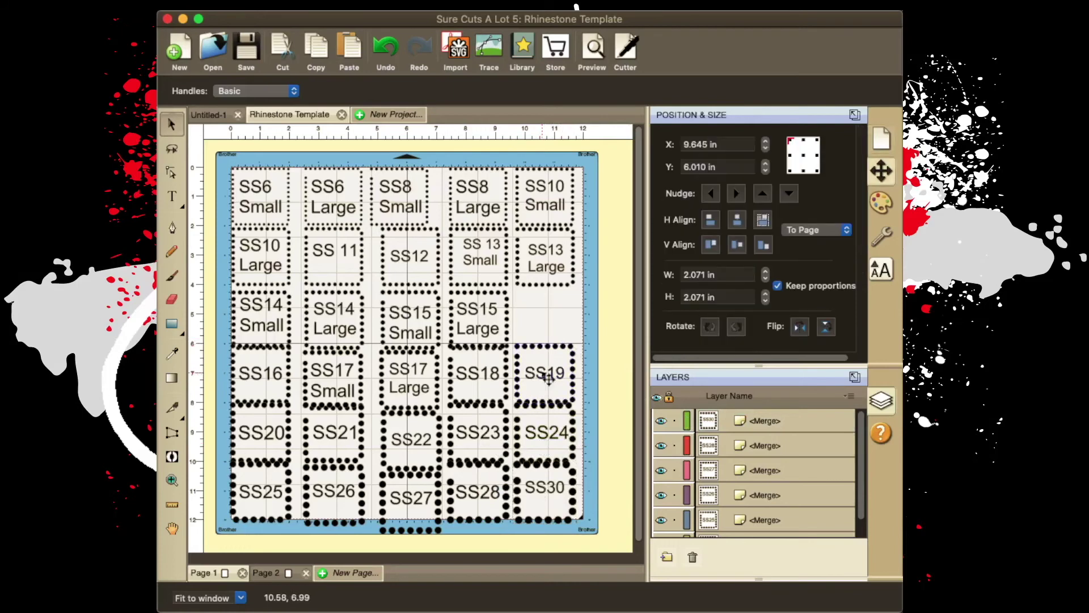
{"action": "left_click_drag", "start_coordinate": [548, 379], "coordinate": [567, 348]}
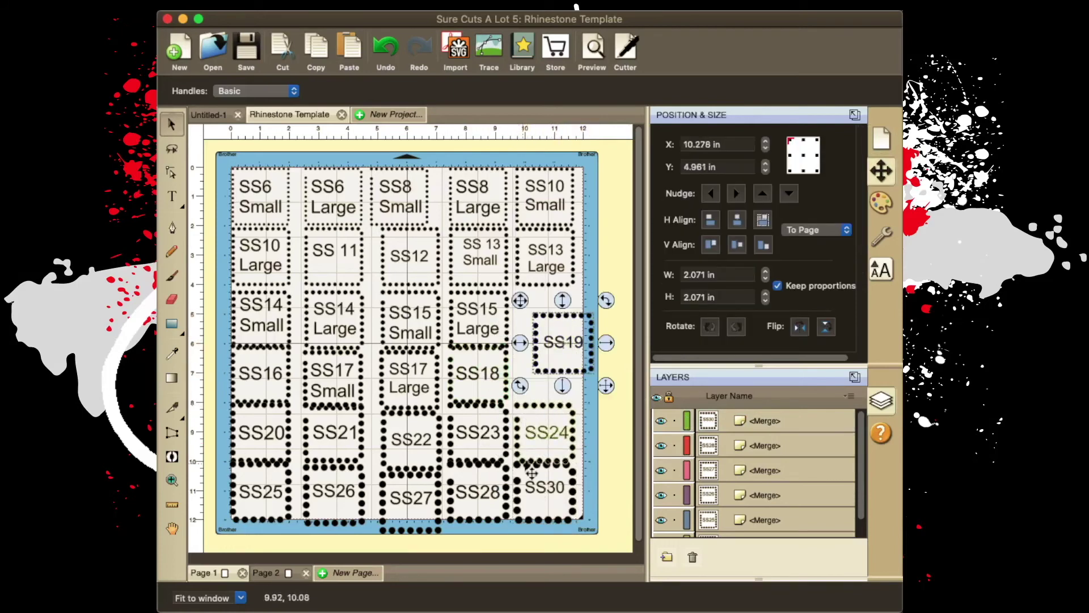
{"action": "left_click", "coordinate": [553, 454]}
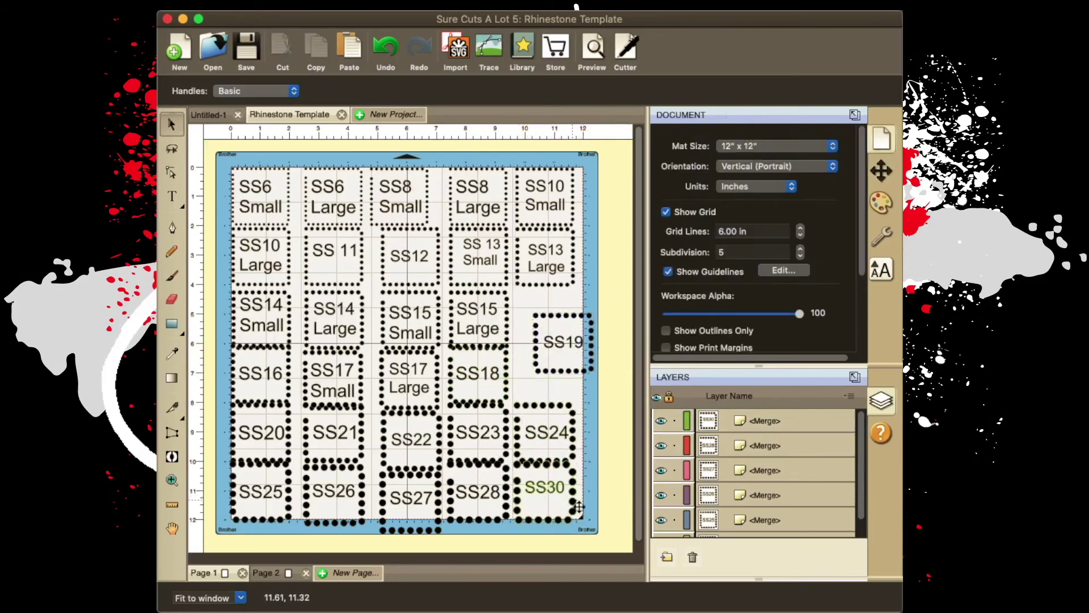
{"action": "left_click_drag", "start_coordinate": [592, 346], "coordinate": [561, 510]}
{"action": "left_click_drag", "start_coordinate": [570, 346], "coordinate": [548, 326]}
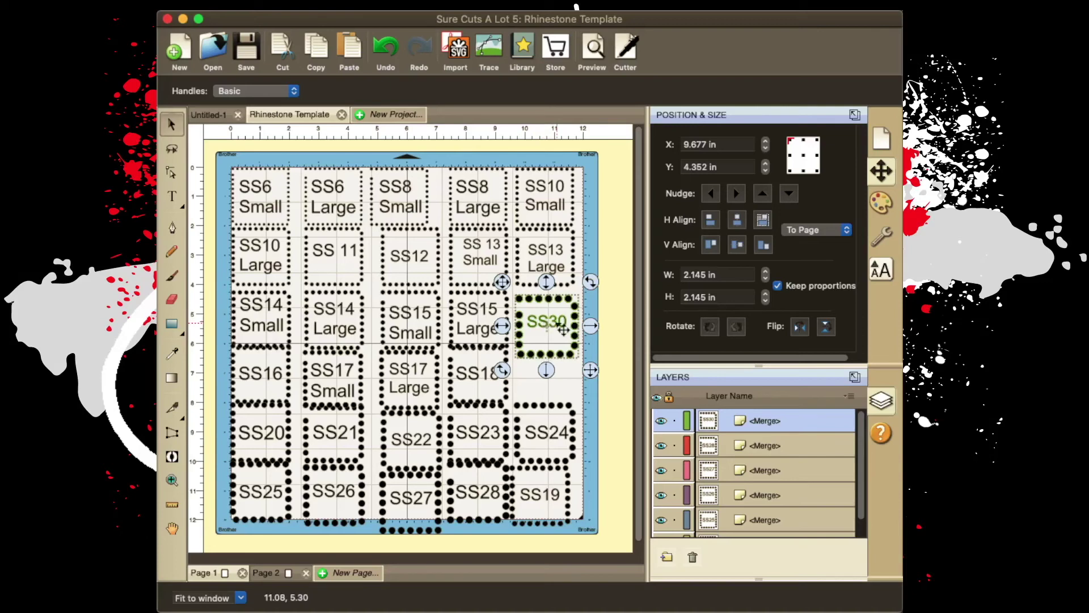
{"action": "left_click", "coordinate": [306, 344]}
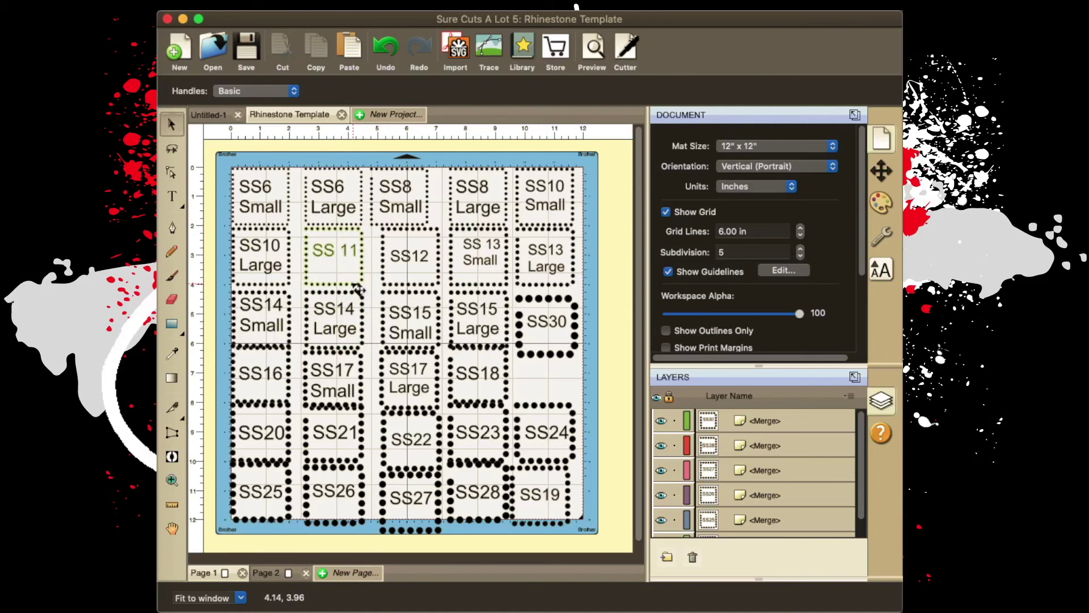
Move SS30 down one slot beside SS18, then check the SS15 Large and SS6 Large squares
{"action": "left_click_drag", "start_coordinate": [576, 323], "coordinate": [581, 368]}
{"action": "left_click", "coordinate": [491, 320]}
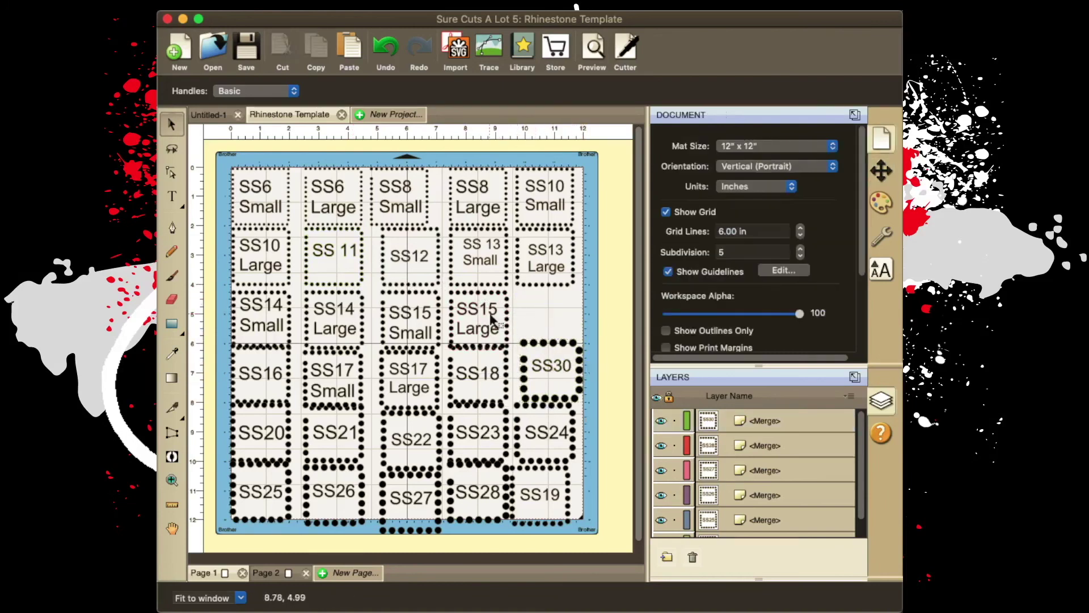
{"action": "mouse_move", "coordinate": [514, 321]}
{"action": "left_mouse_down"}
{"action": "mouse_move", "coordinate": [533, 324]}
{"action": "mouse_move", "coordinate": [514, 319]}
{"action": "left_mouse_up"}
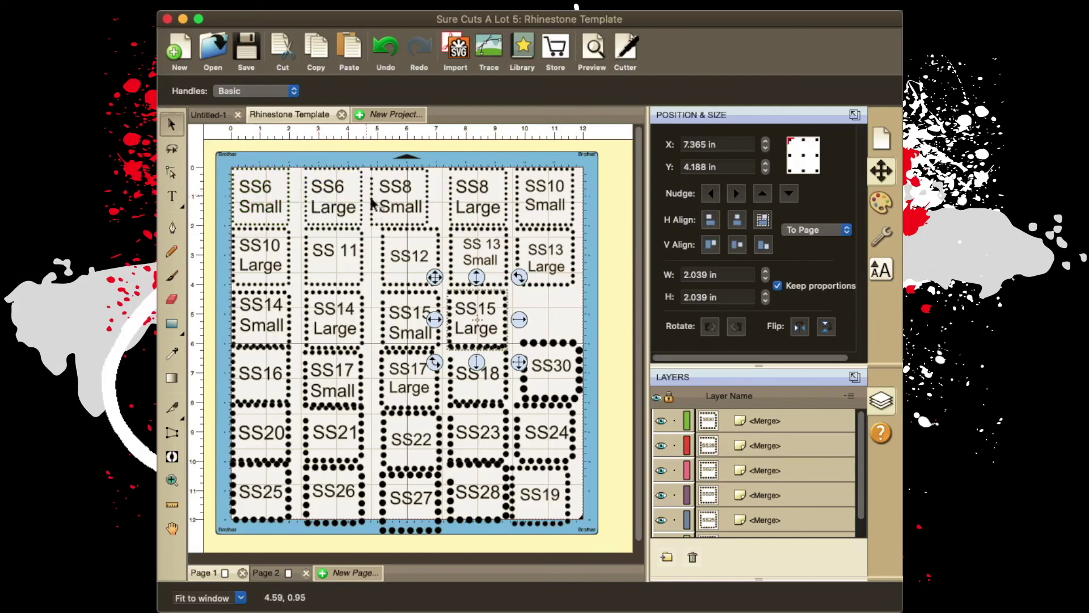
{"action": "left_click", "coordinate": [340, 190]}
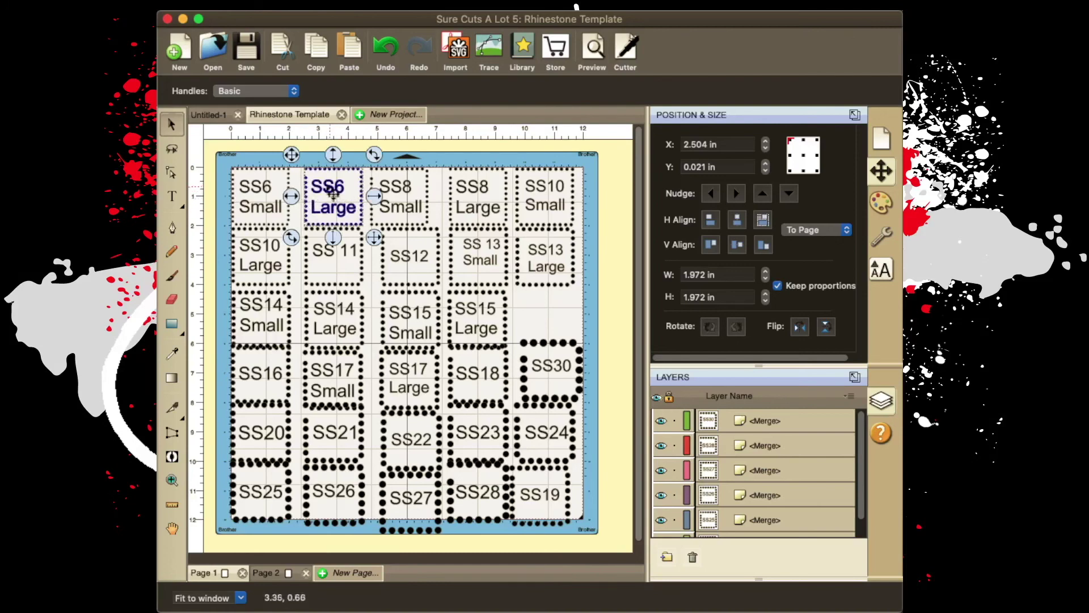